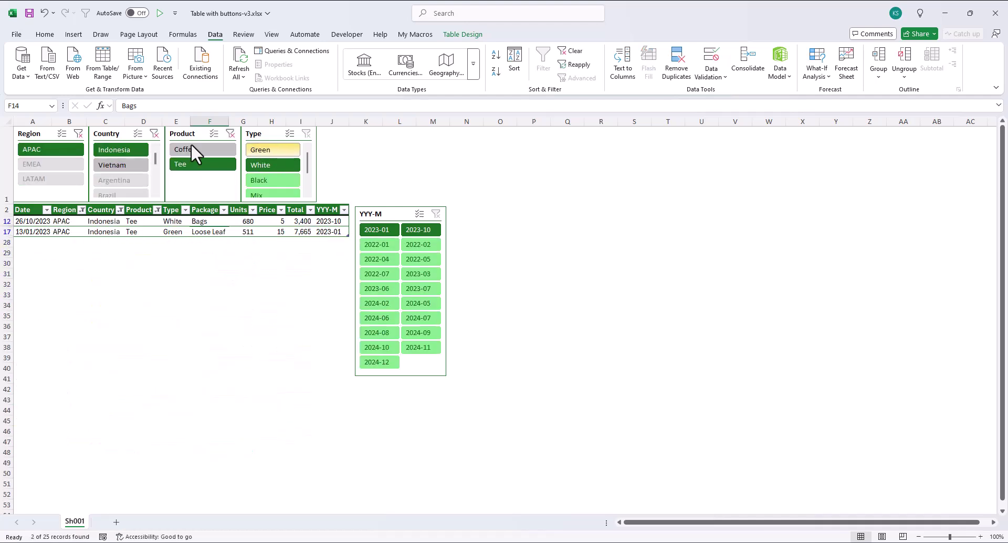
Clear the table's filters and show only the EMEA coffee records for Italy with the slicers.
key("alt+c")
left_click(62, 163)
left_click(128, 166)
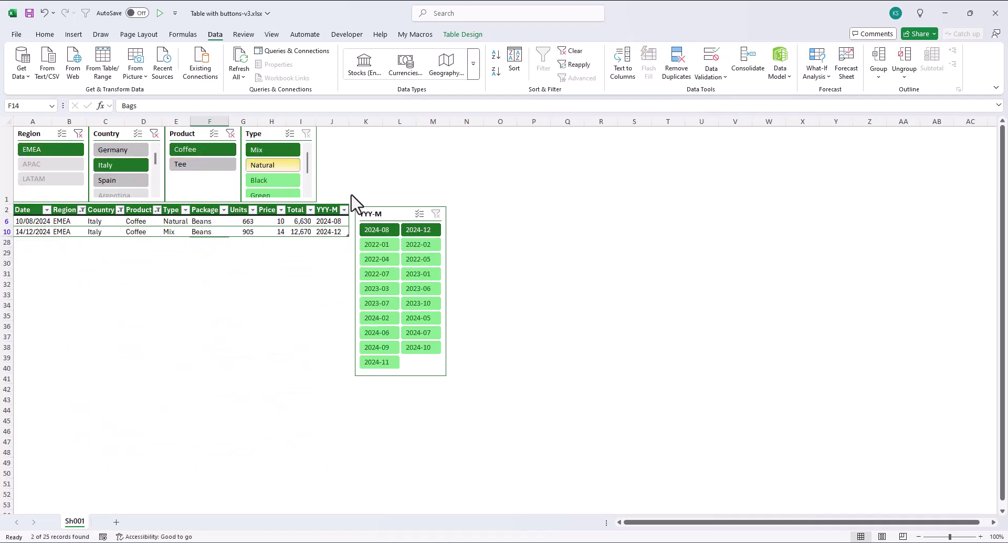
Clear the filters and view the records of different months one after another with the YYY-M slicer.
key("alt+c")
left_click(377, 273)
left_click(418, 303)
left_click(379, 331)
left_click(411, 231)
left_click(376, 244)
left_click(374, 288)
left_click(377, 303)
Clear the month filter and filter the table to the LATAM region and one of its countries.
key("alt+c")
left_click(78, 178)
left_click(115, 180)
Clear the filters and select several months together with multi-select in the YYY-M slicer.
key("alt+c")
left_click(377, 273)
left_click(419, 214)
left_click(418, 303)
left_click(377, 332)
left_click(374, 244)
left_click(404, 230)
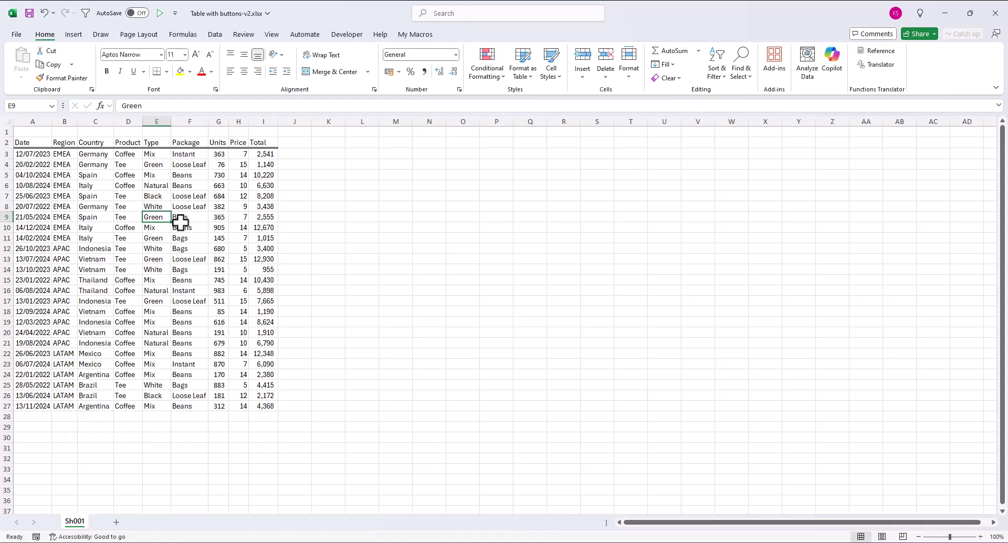
Convert the range A2:I27 into a table with headers and give it a green table style.
key("ctrl+t")
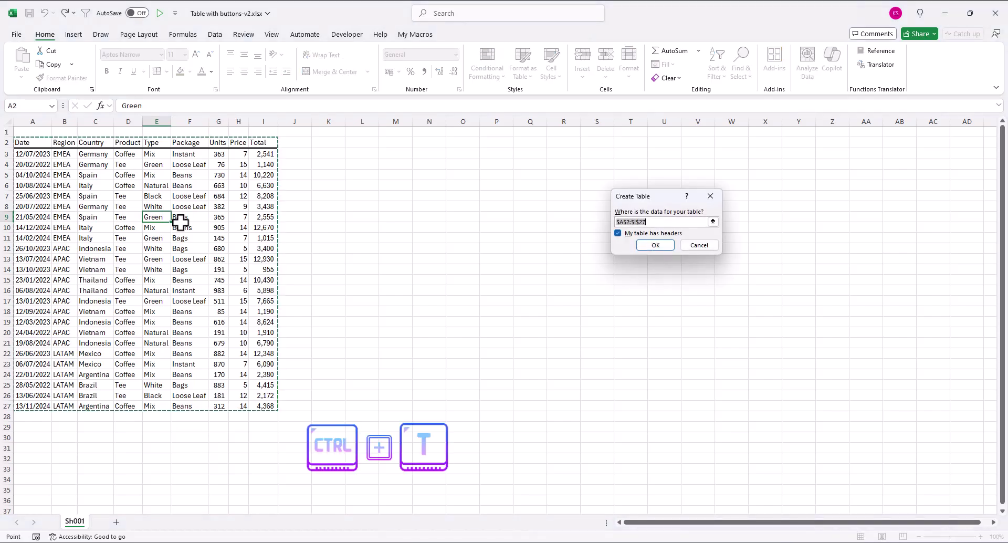
key("Escape")
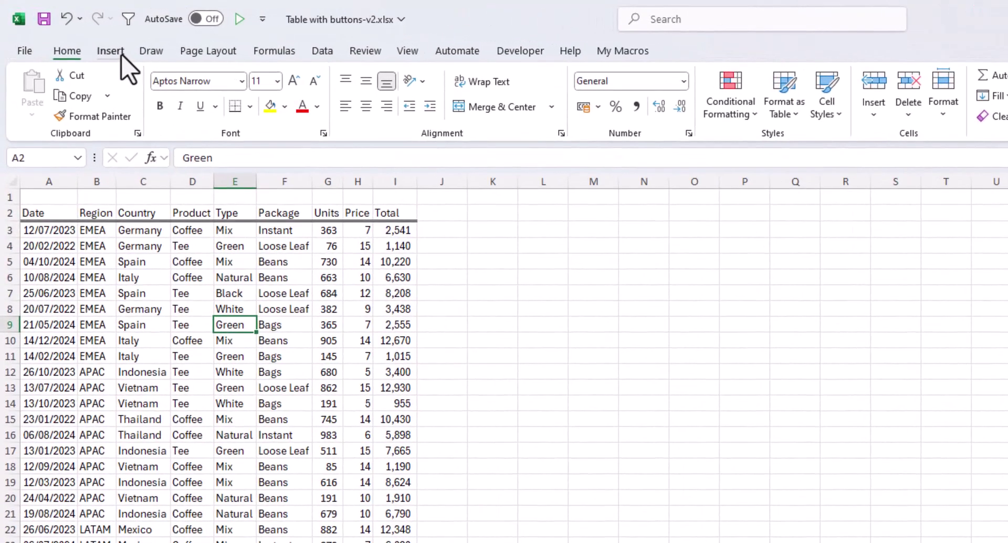
left_click(121, 53)
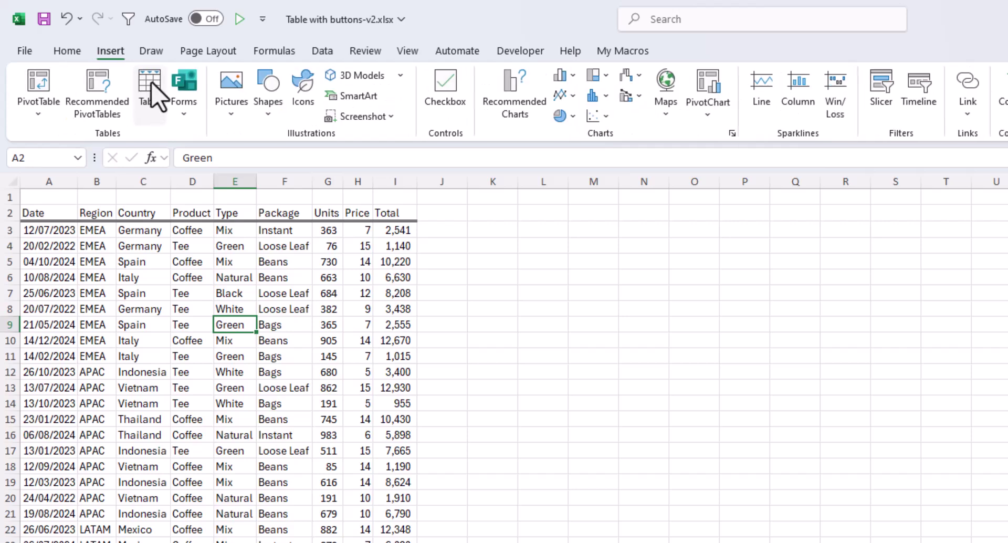
left_click(147, 93)
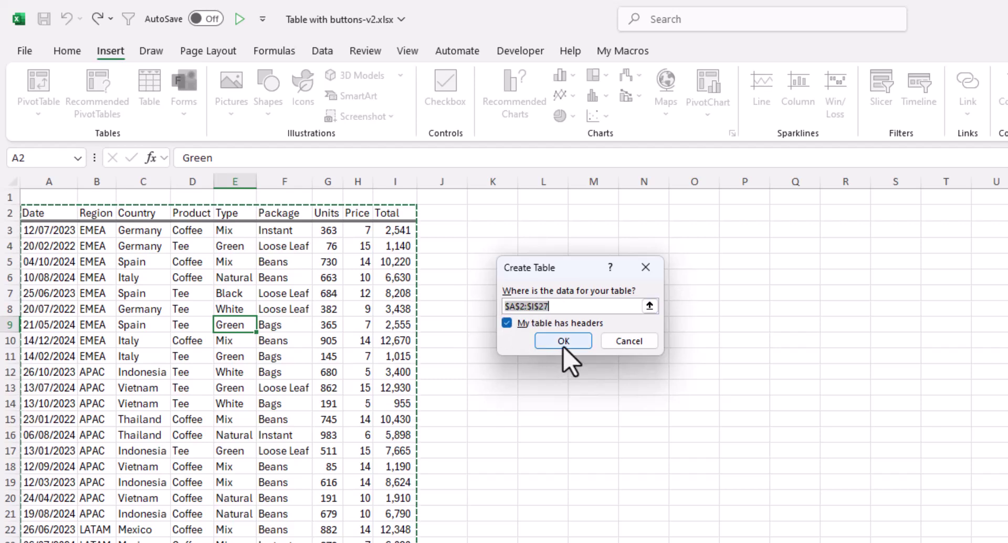
left_click(563, 341)
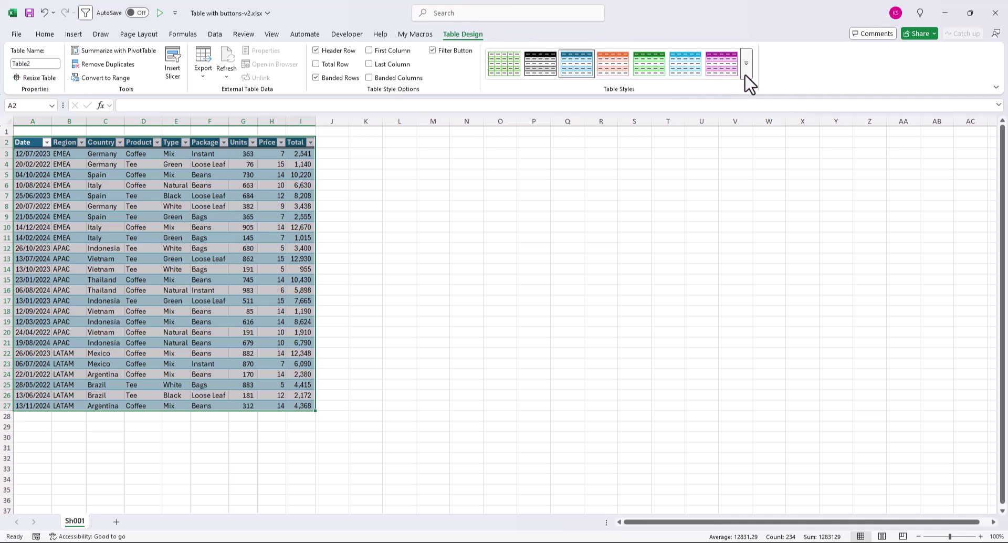
left_click(746, 75)
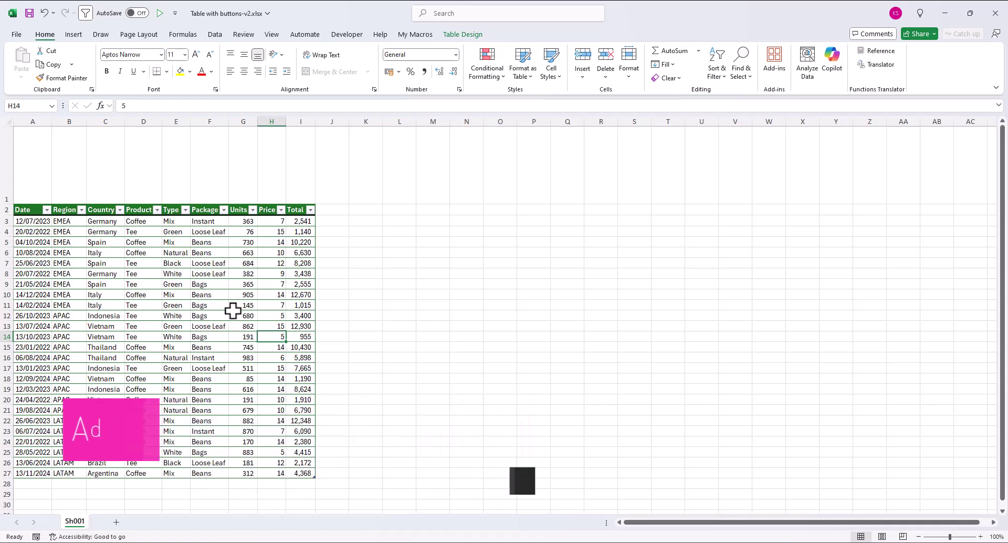
Insert slicers for the table's Region, Country, Product and Type fields.
left_click(461, 35)
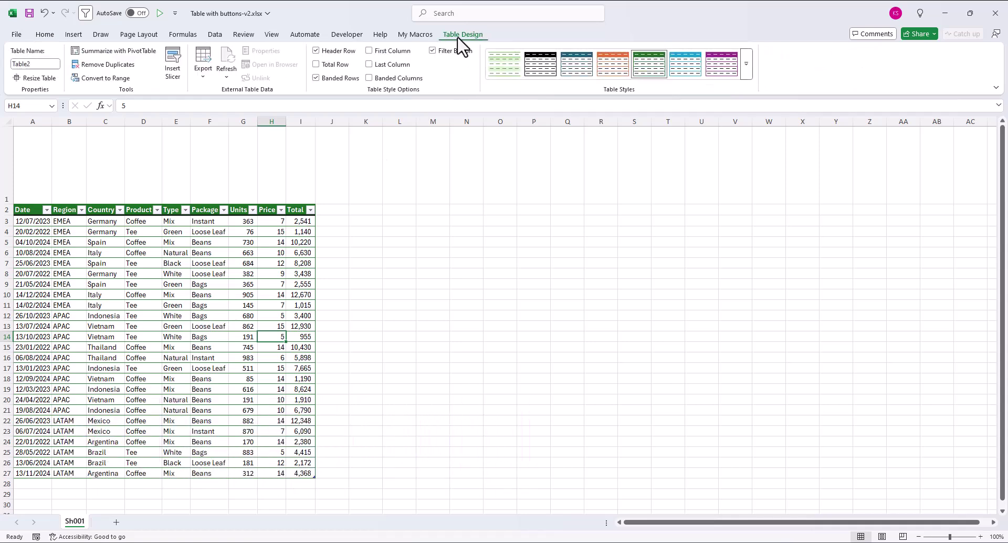
left_click(173, 67)
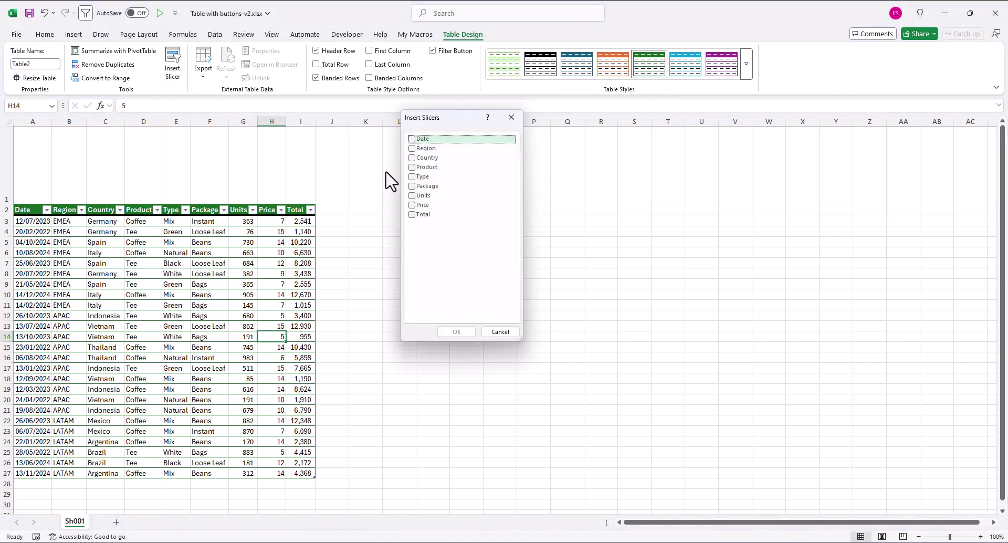
left_click(413, 149)
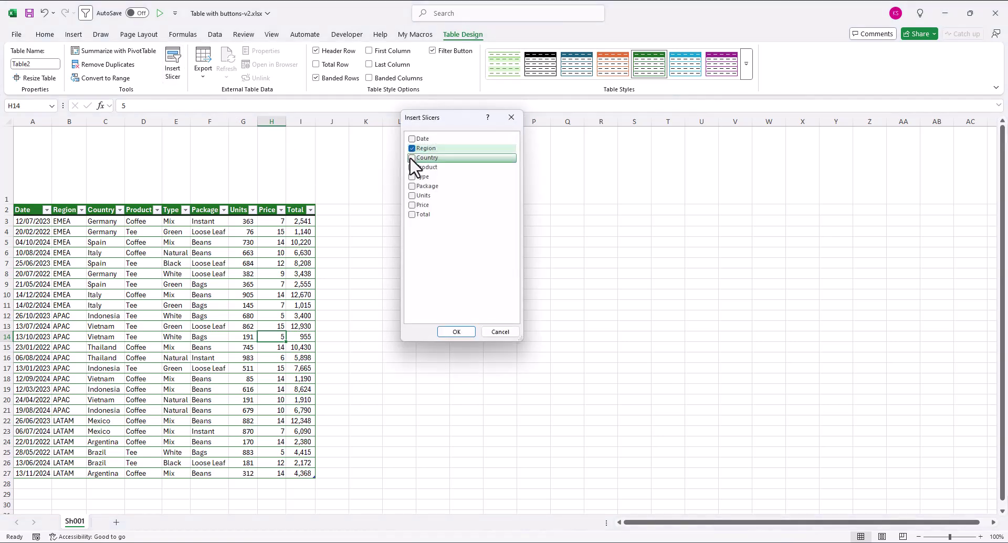
left_click(411, 167)
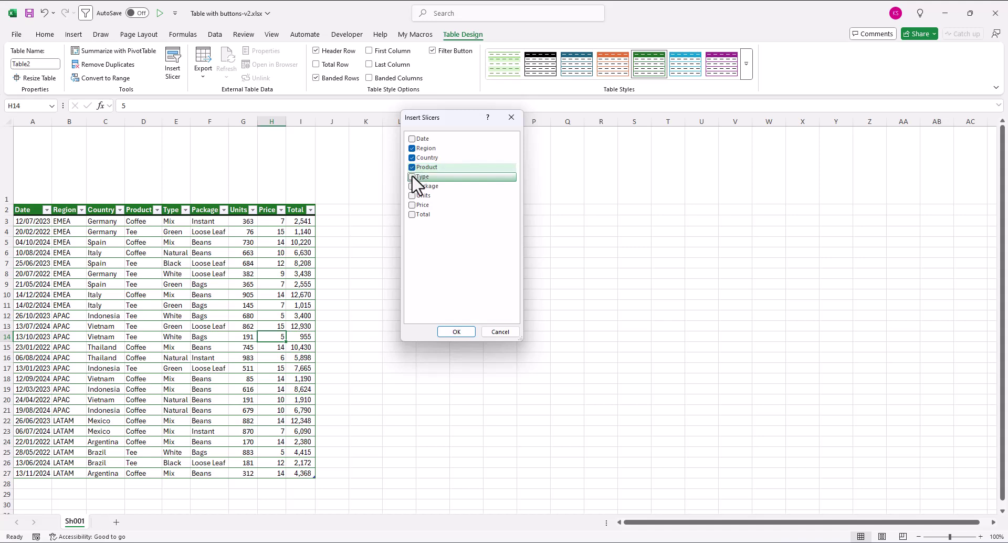
left_click(412, 177)
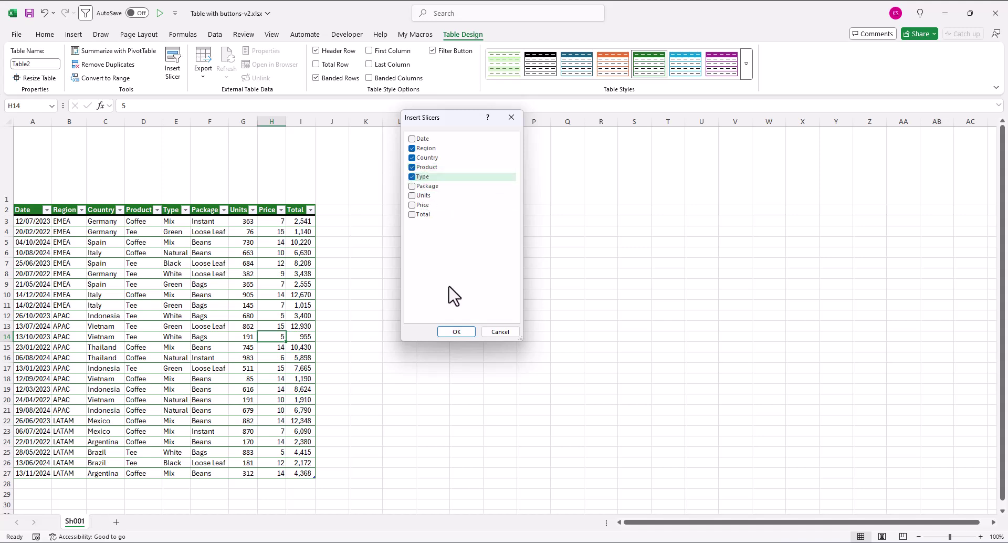
left_click(457, 331)
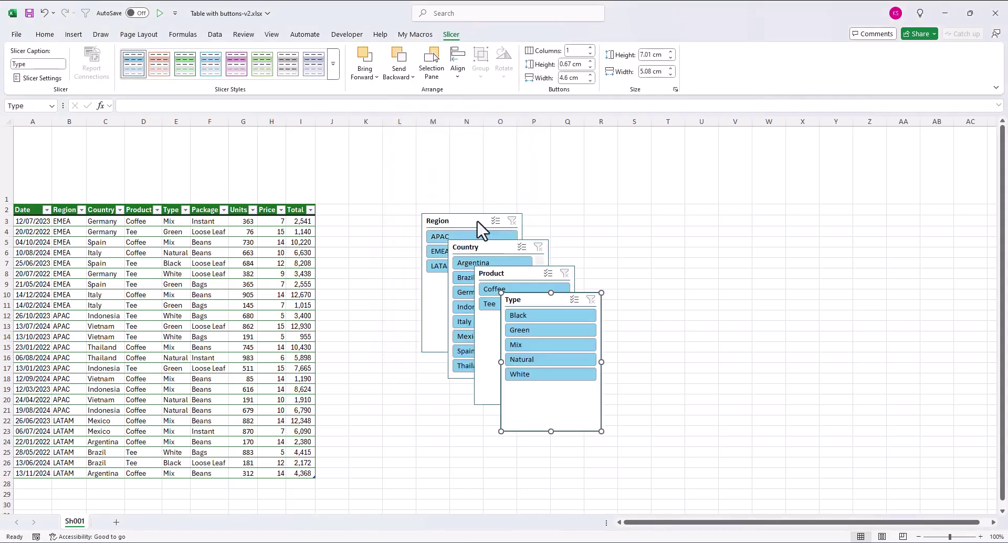
Move all four slicers together to the sheet's upper-left corner and resize each to about 3.84 cm high and 3.81 cm wide.
key("ctrl+a")
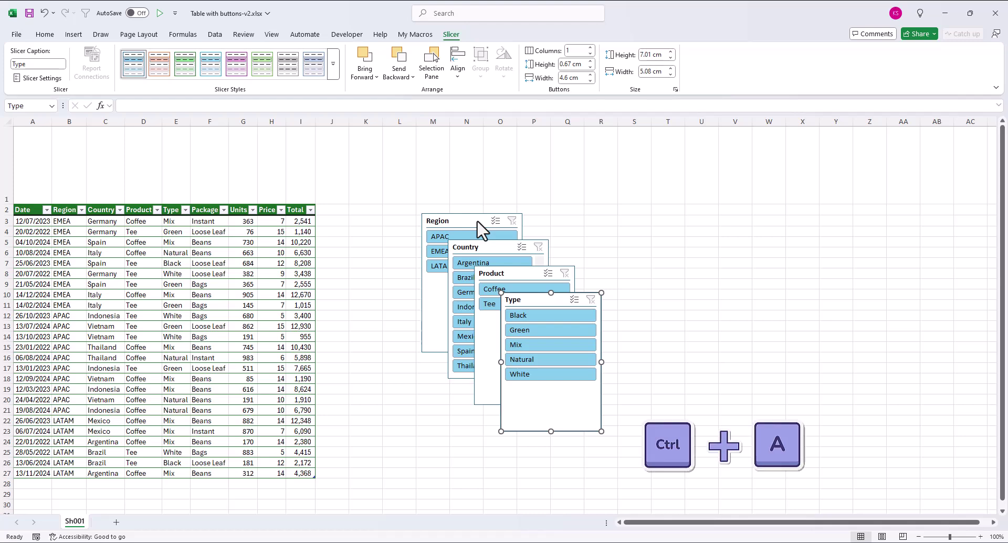
key("ctrl+a")
left_click_drag(478, 224, 69, 133)
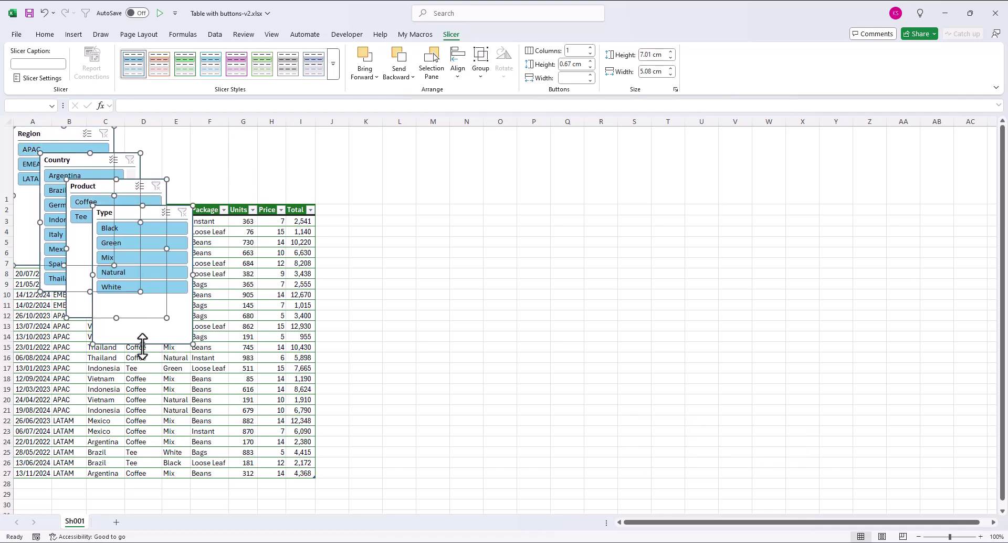
left_click_drag(143, 345, 142, 282)
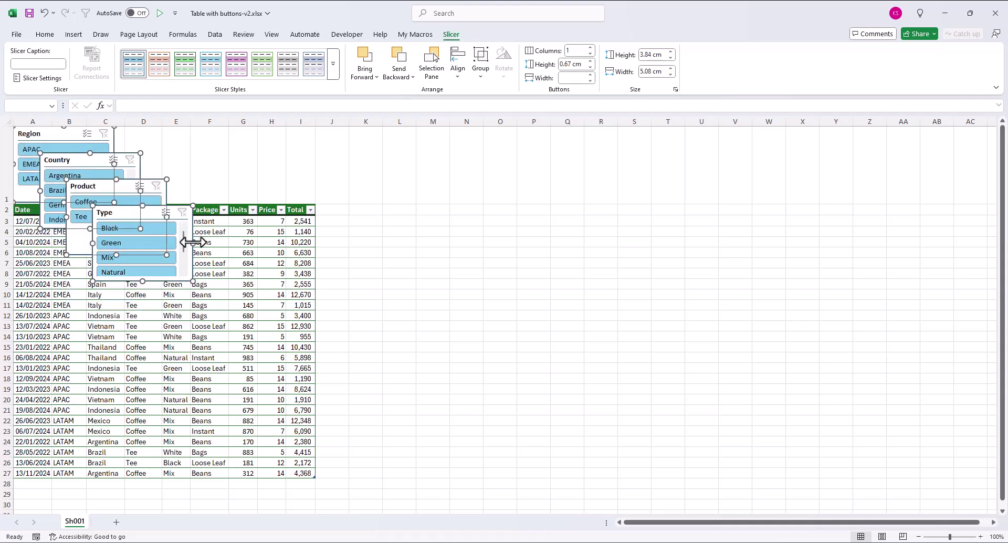
left_click_drag(193, 242, 175, 240)
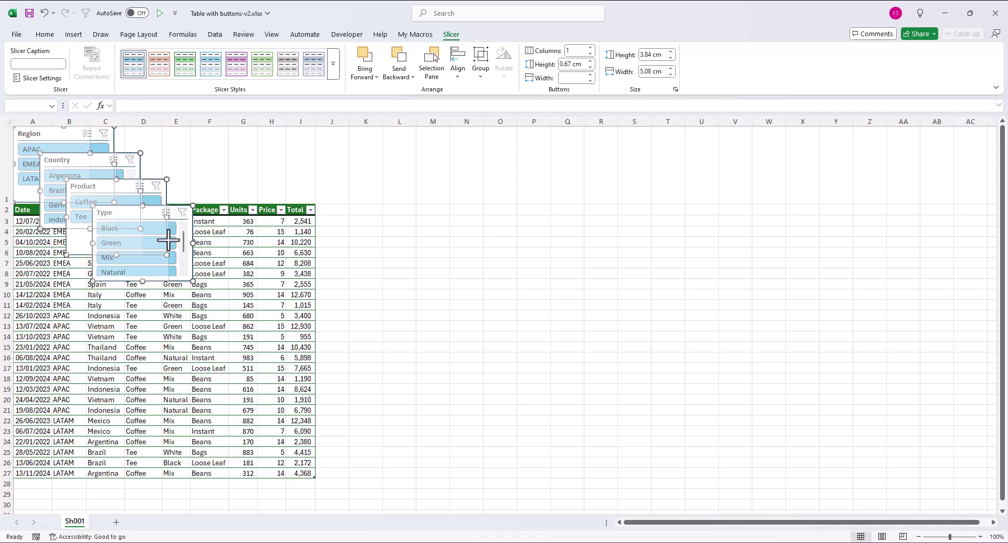
left_click_drag(167, 240, 168, 241)
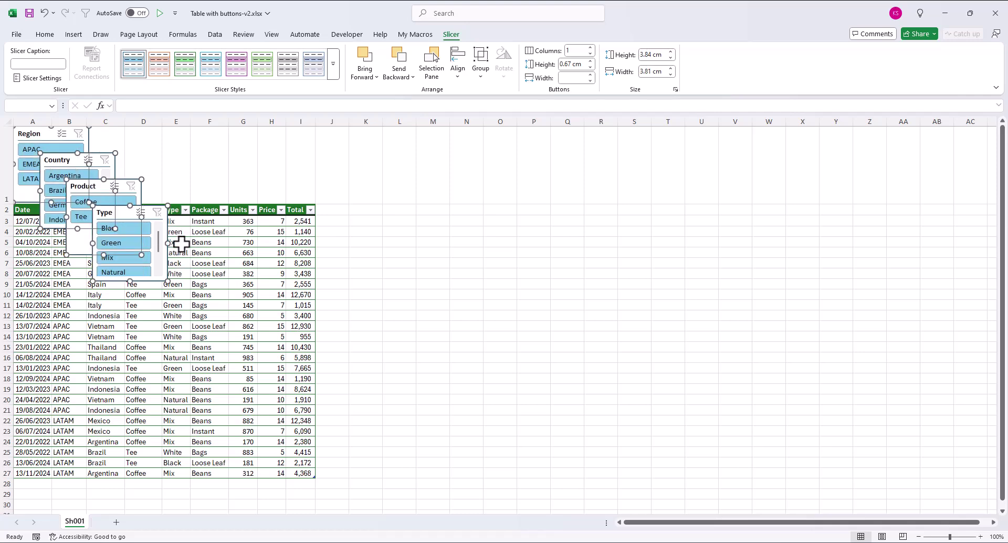
left_click(378, 231)
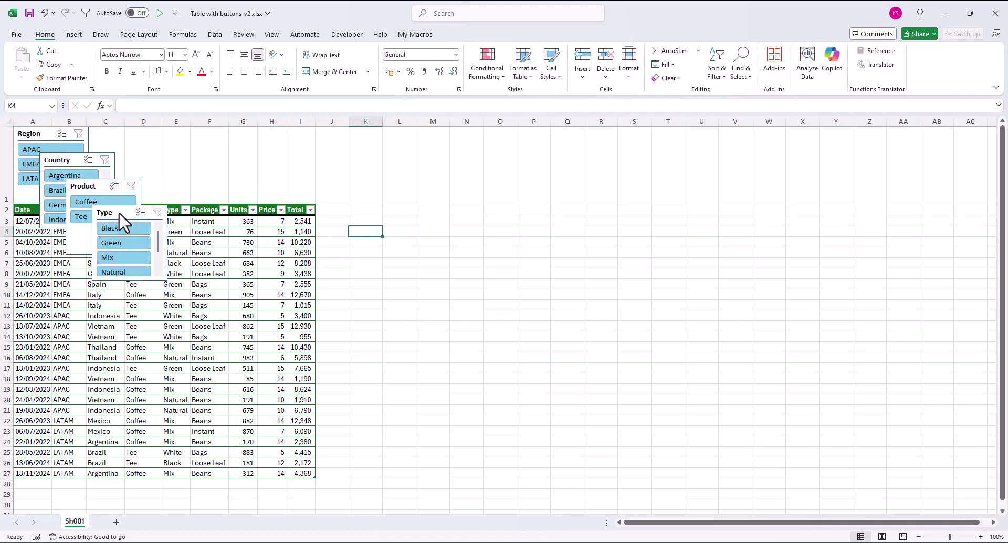
Place the Type slicer above the table's last columns, then distribute all four slicers horizontally and align their tops.
left_click_drag(118, 212, 269, 133)
key("ctrl+a")
key("ctrl+a")
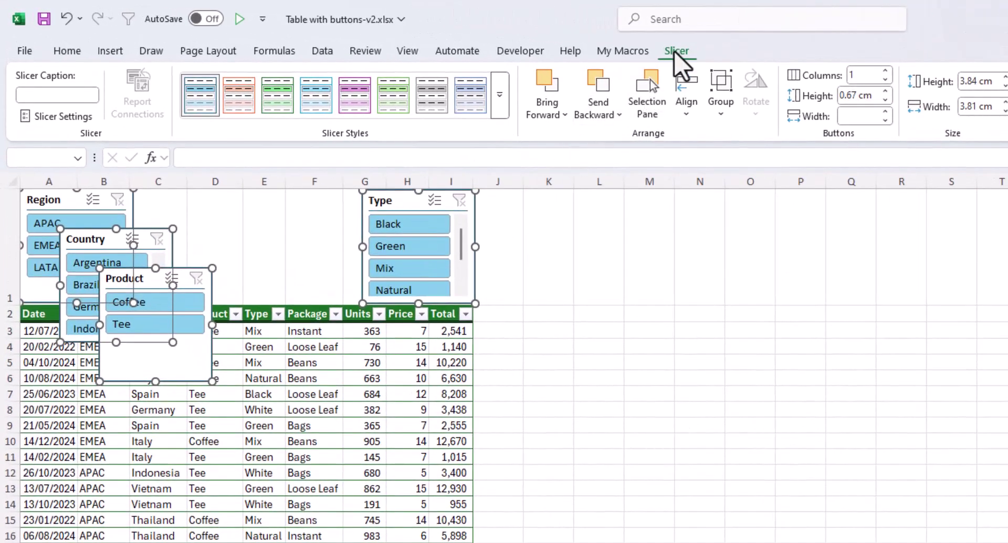
left_click(687, 105)
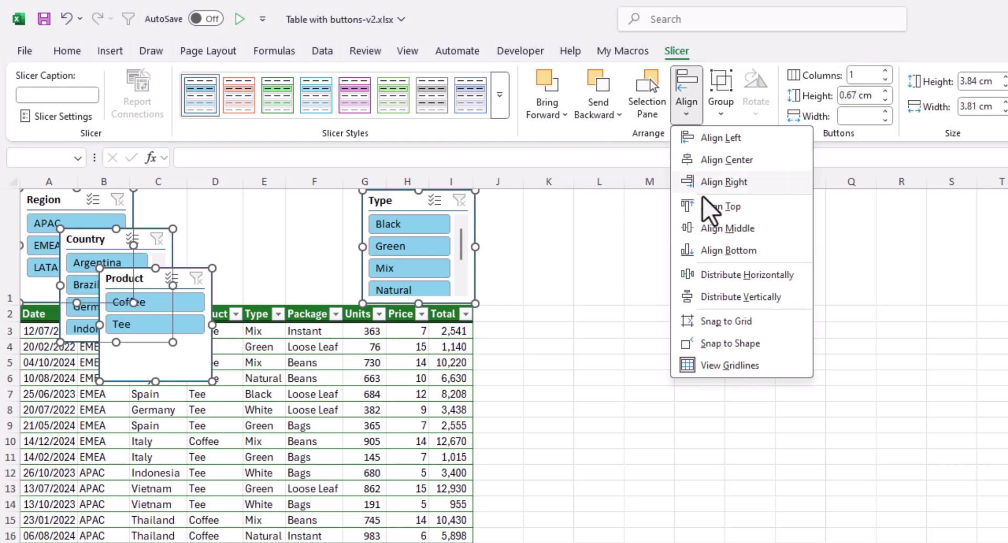
left_click(709, 274)
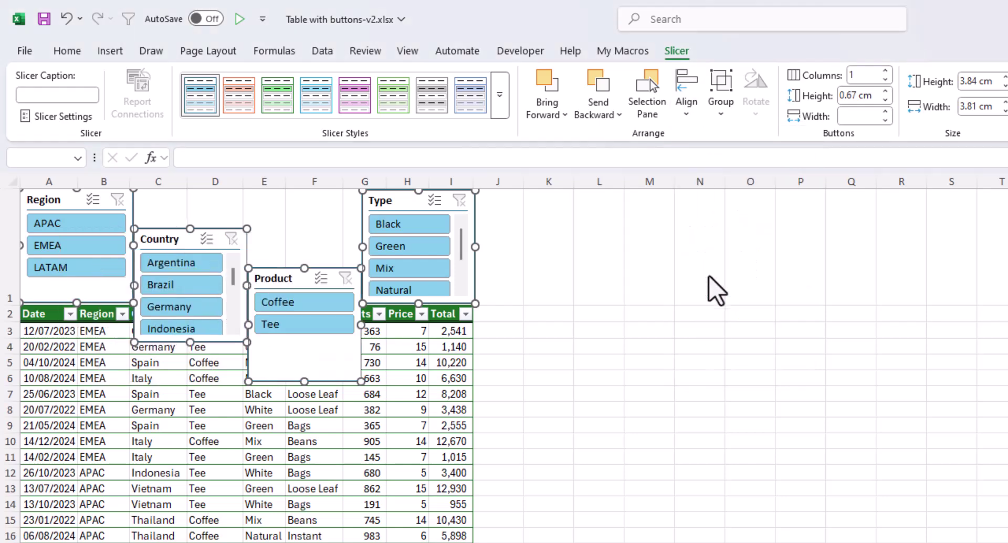
left_click(684, 115)
left_click(707, 206)
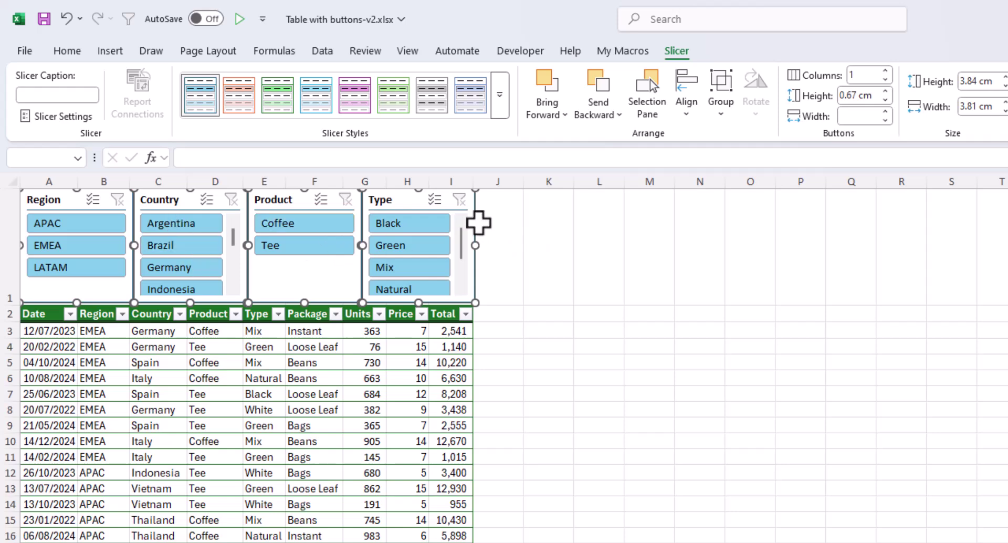
left_click(531, 243)
Set the button height of the Type and Country slicers to 0.7 cm.
left_click(395, 200)
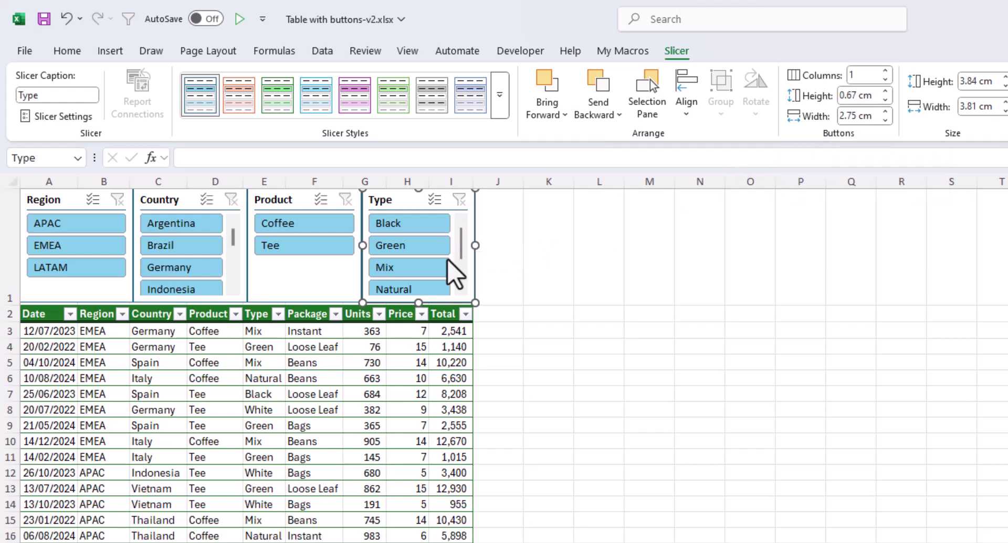
key("shift")
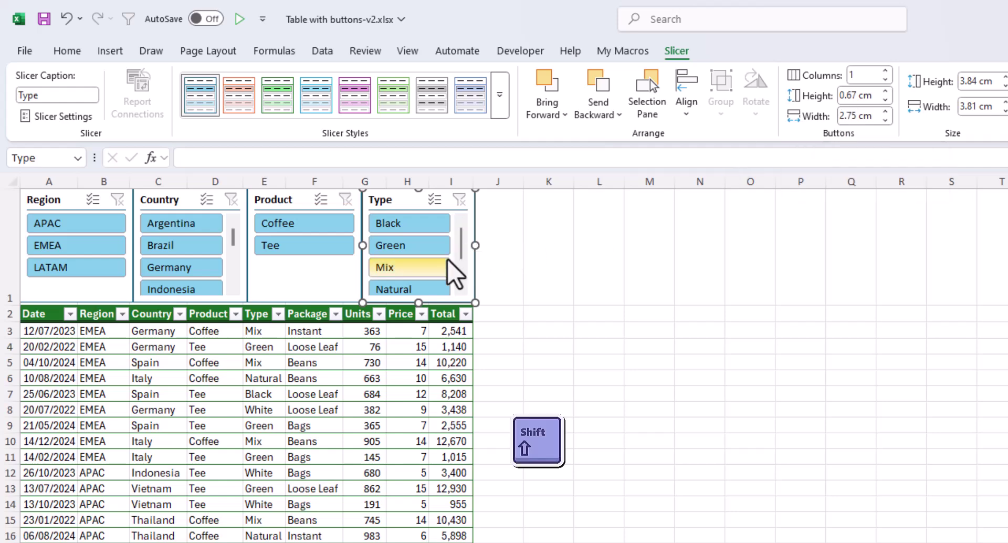
left_click(179, 199, "shift")
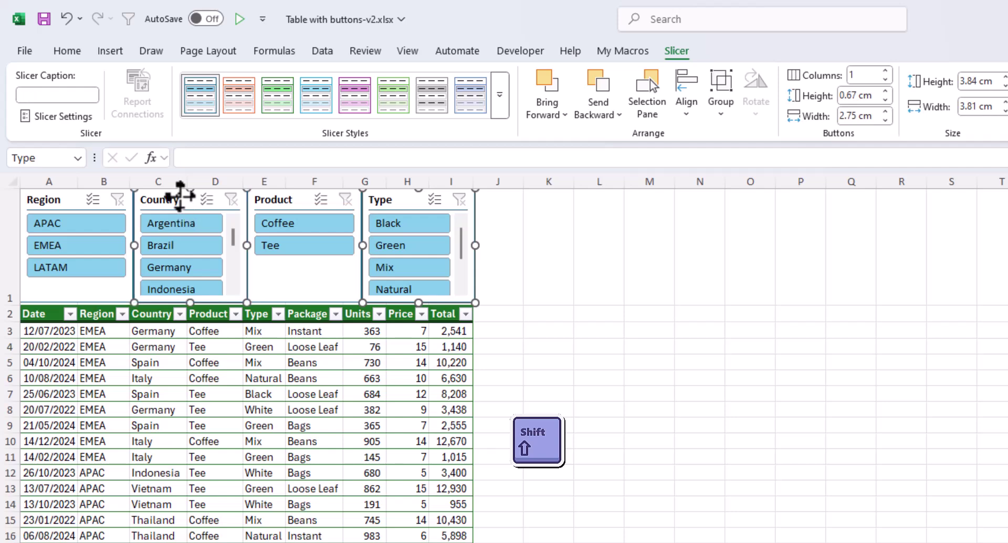
left_click(885, 100)
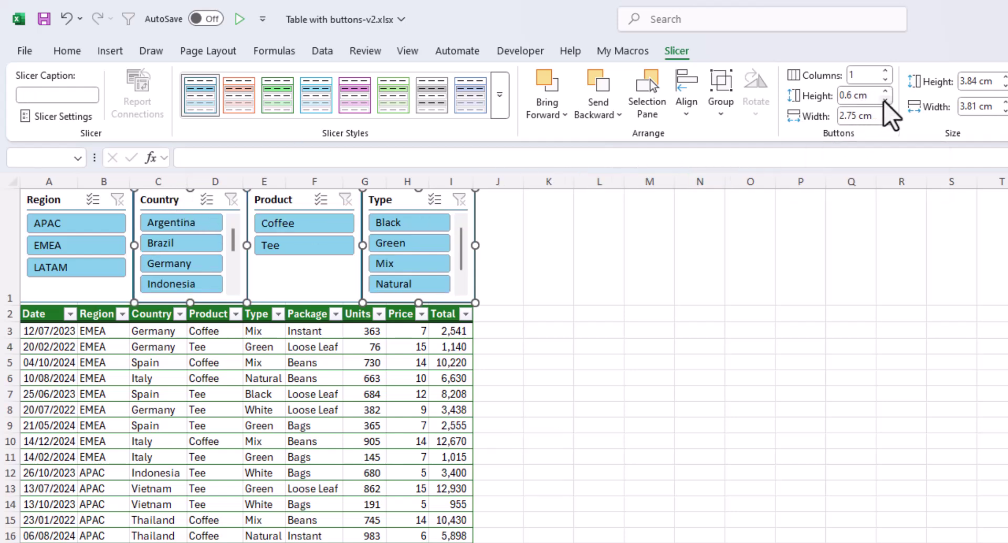
left_click(885, 100)
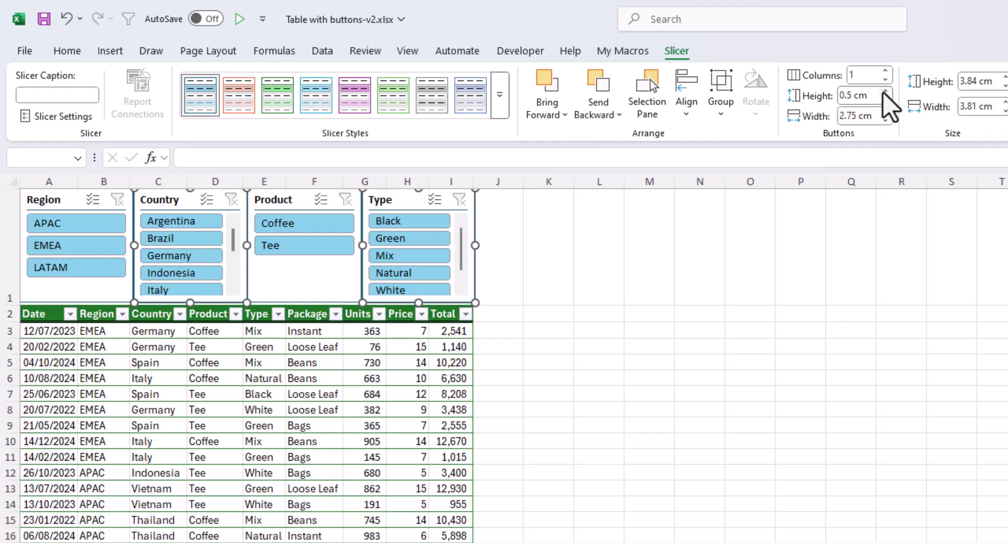
left_click(885, 91)
left_click(885, 91)
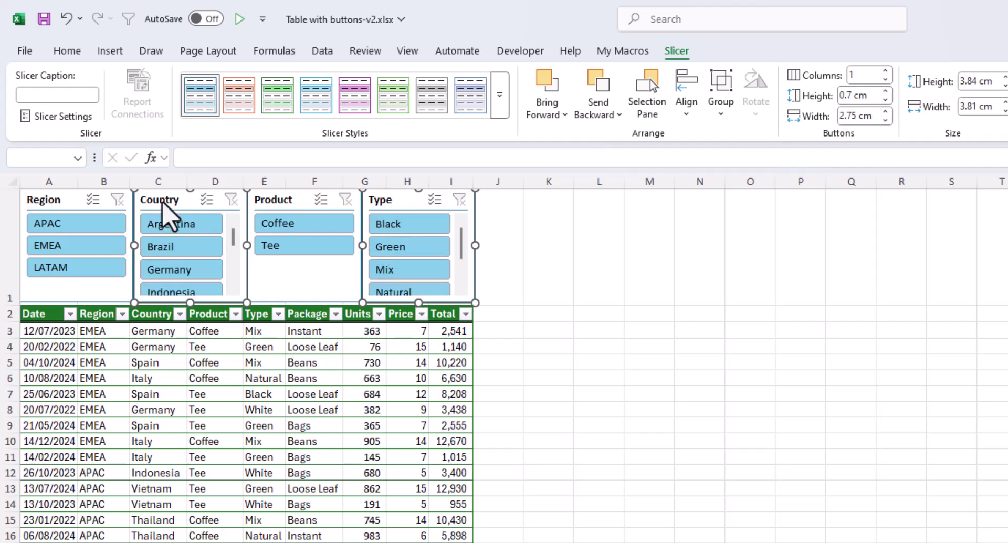
left_click(585, 234)
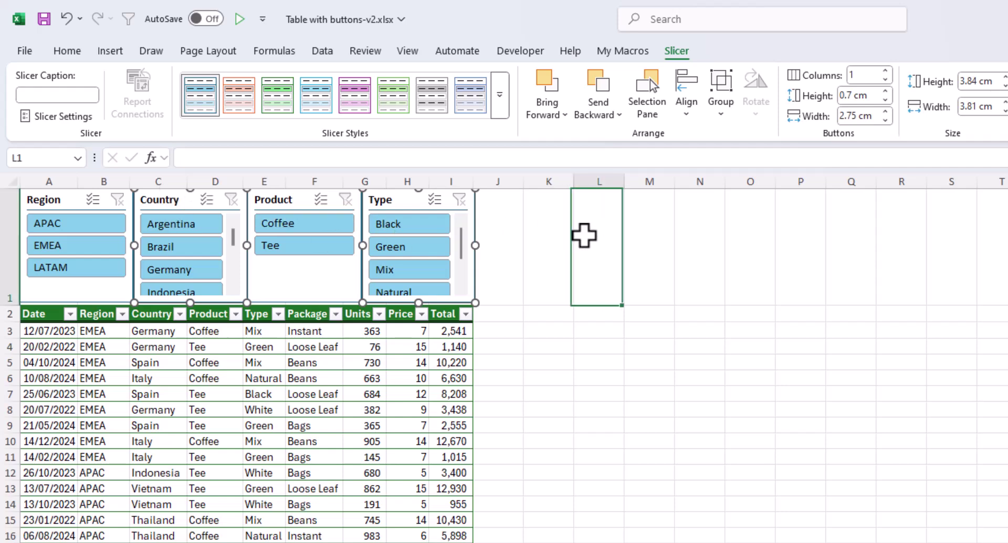
Try changing the number of button columns in the Country slicer.
left_click(174, 204)
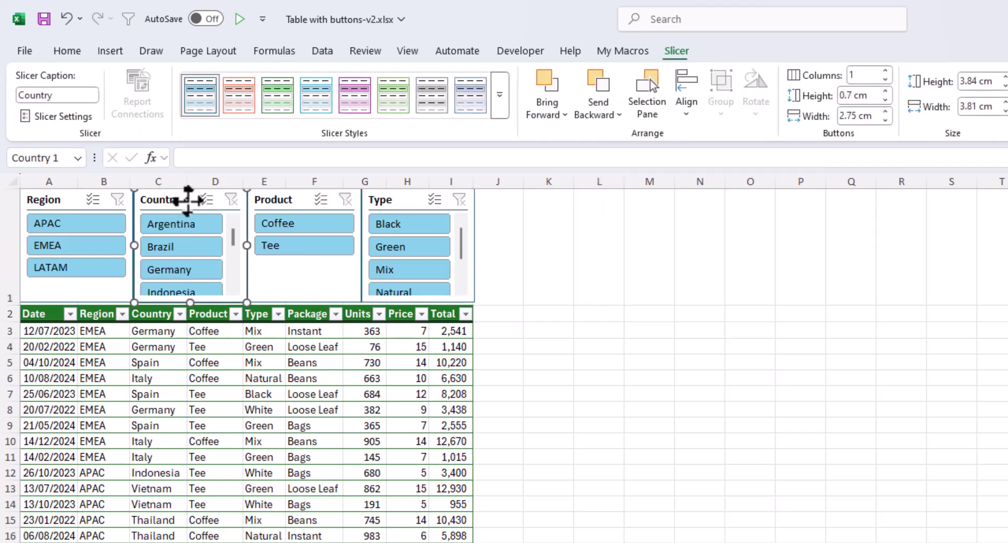
left_click(885, 79)
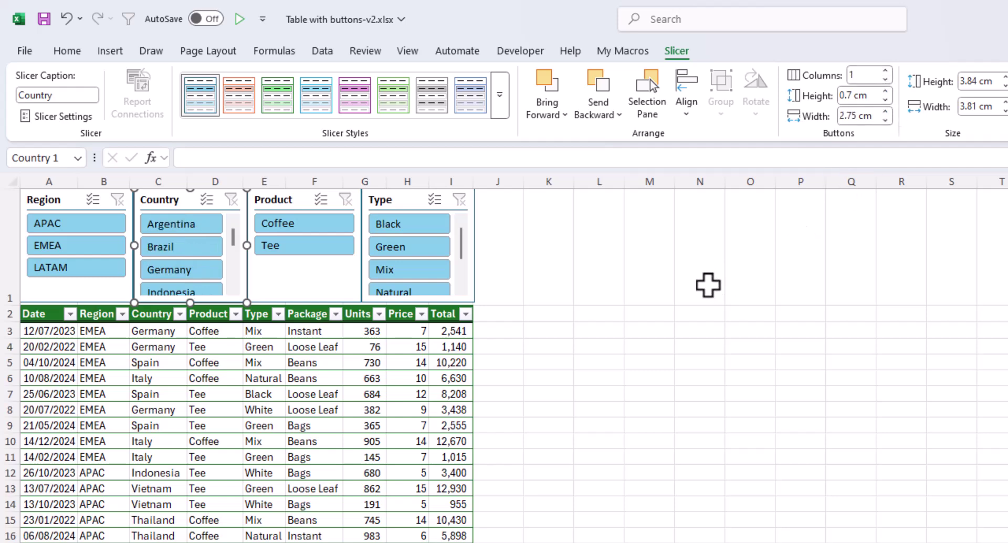
left_click(310, 410)
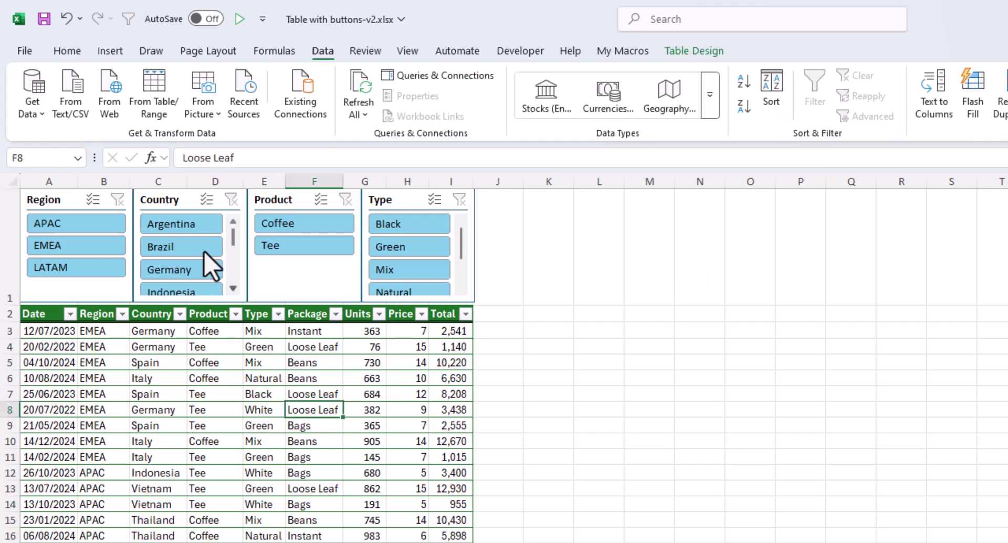
Apply the dark green slicer style to all four slicers so they match the table.
left_click(63, 199)
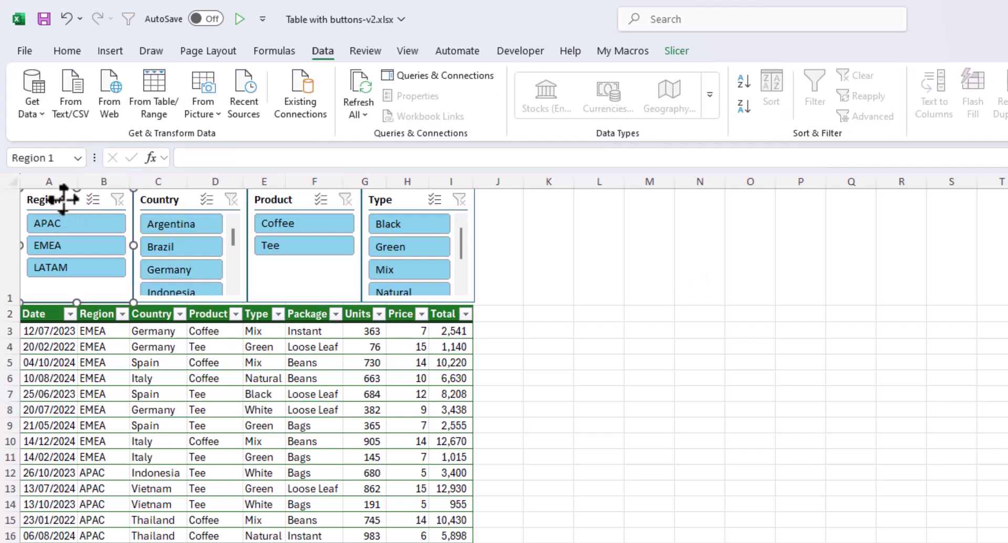
key("ctrl+a")
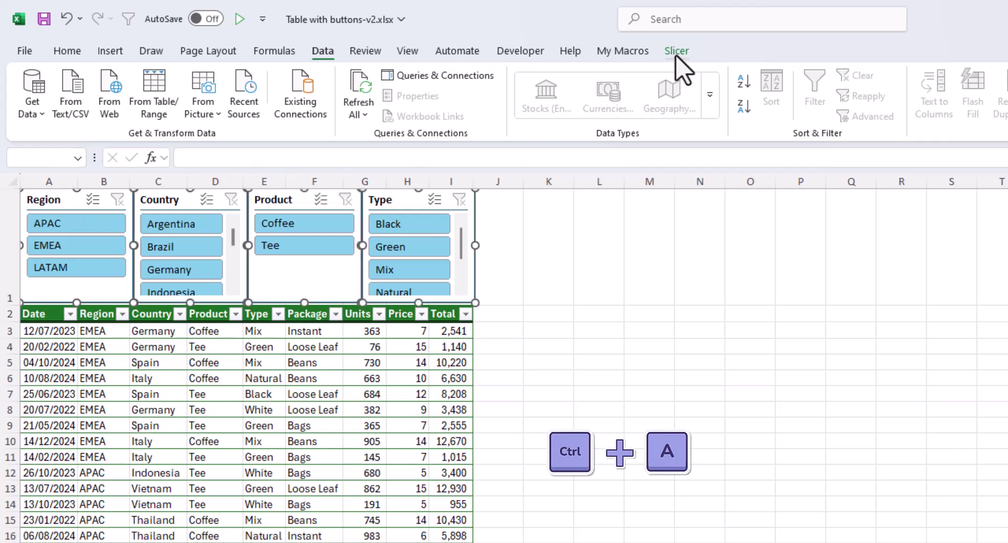
left_click(676, 52)
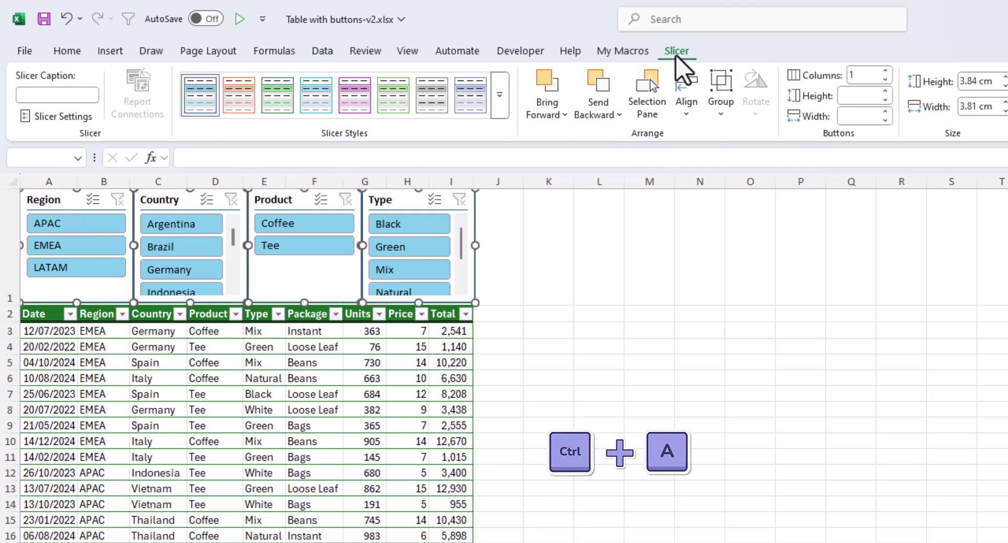
left_click(497, 111)
left_click(285, 199)
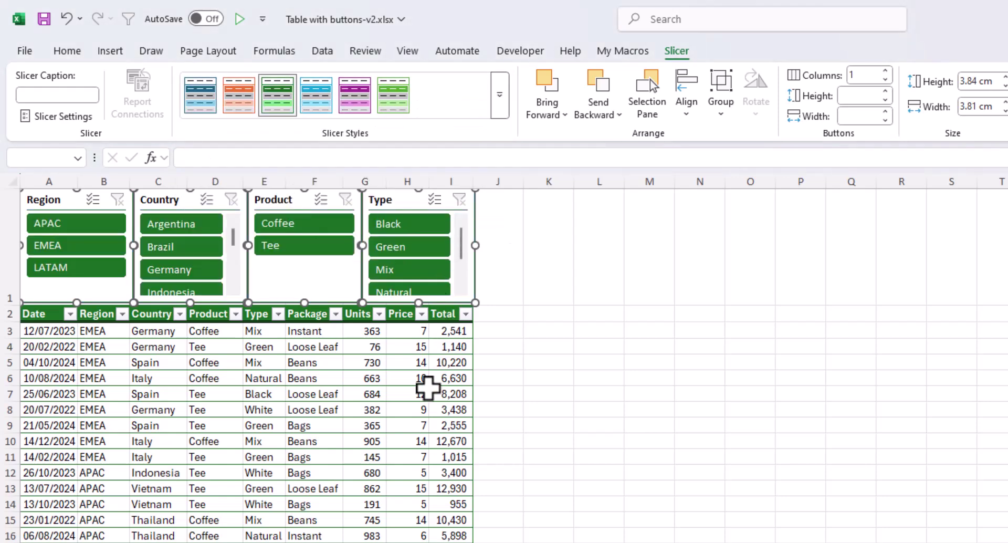
left_click(423, 389)
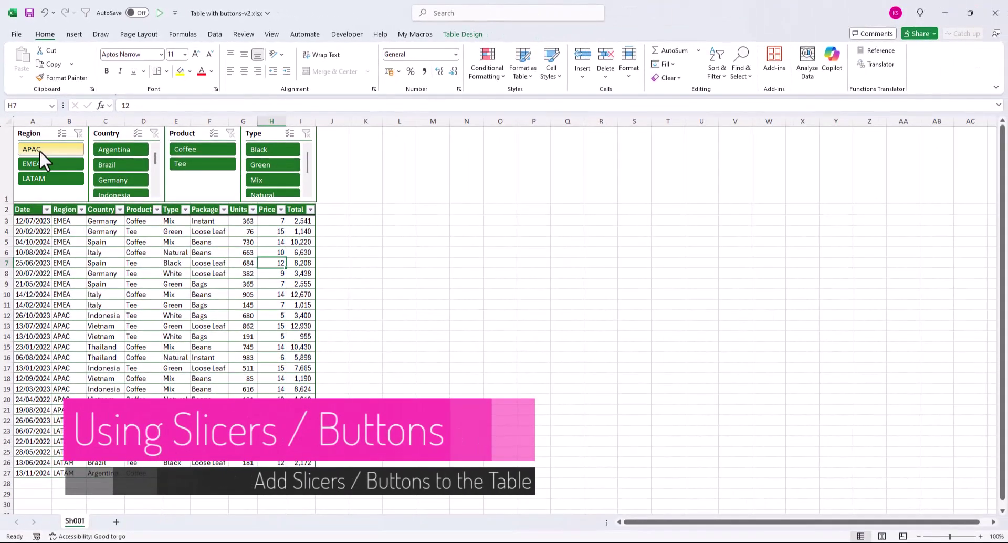
Filter the table with the slicers to region APAC, country Vietnam and product Tee.
left_click(39, 150)
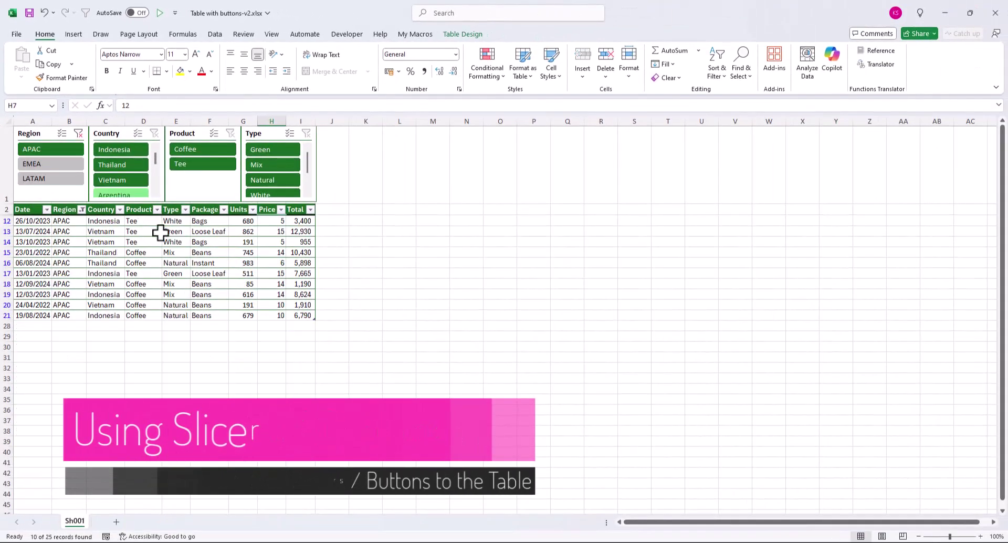
left_click(117, 182)
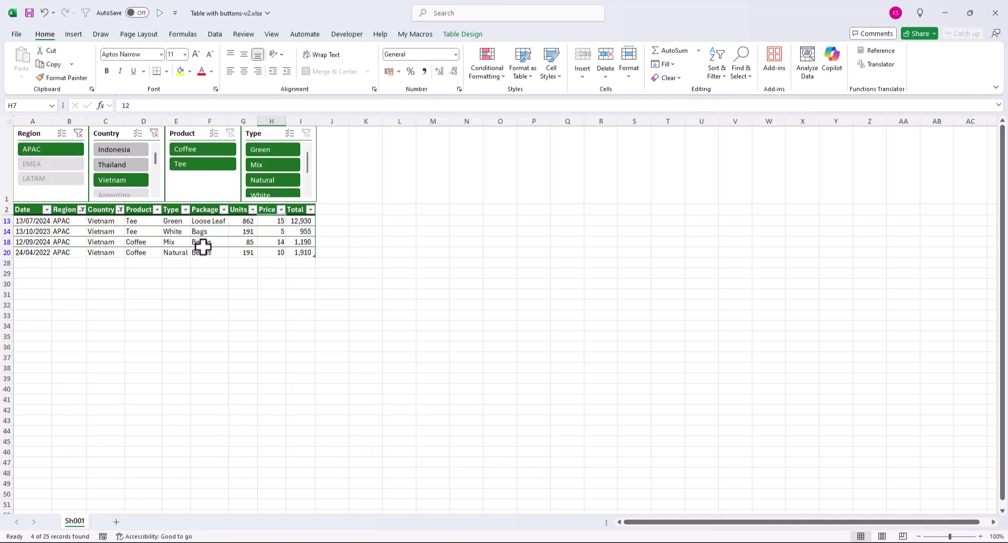
left_click(210, 164)
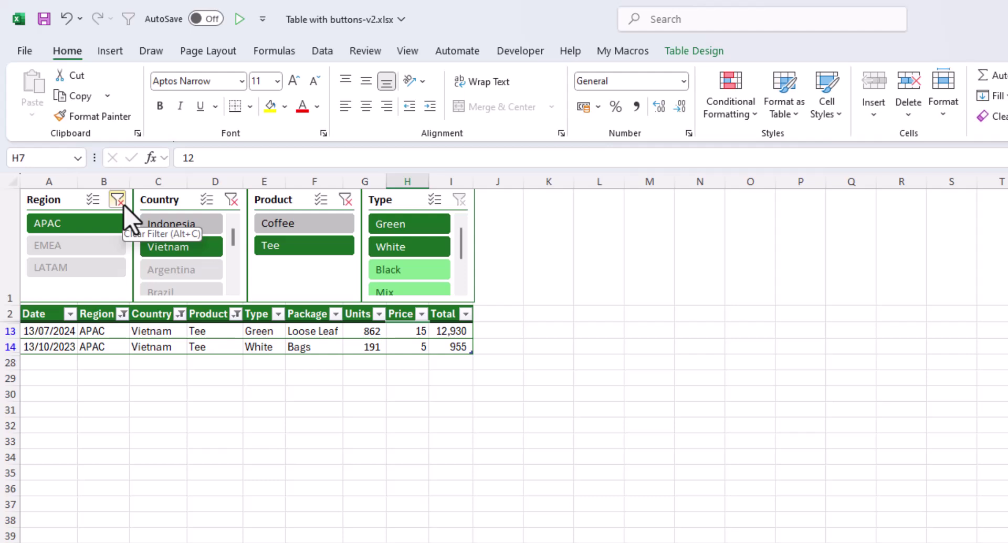
Clear the Region slicer's filter, then clear all remaining filters from the table at once.
left_click(118, 199)
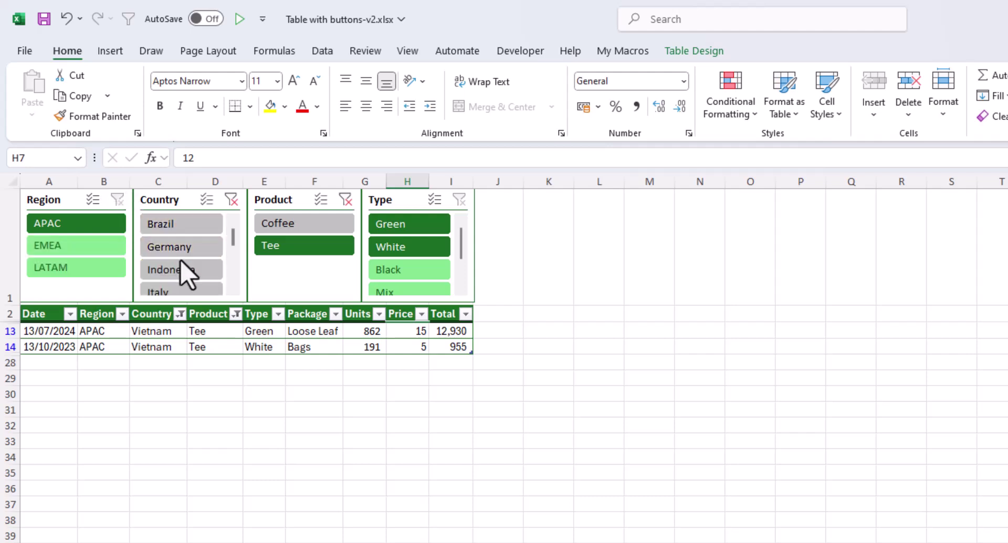
left_click(277, 332)
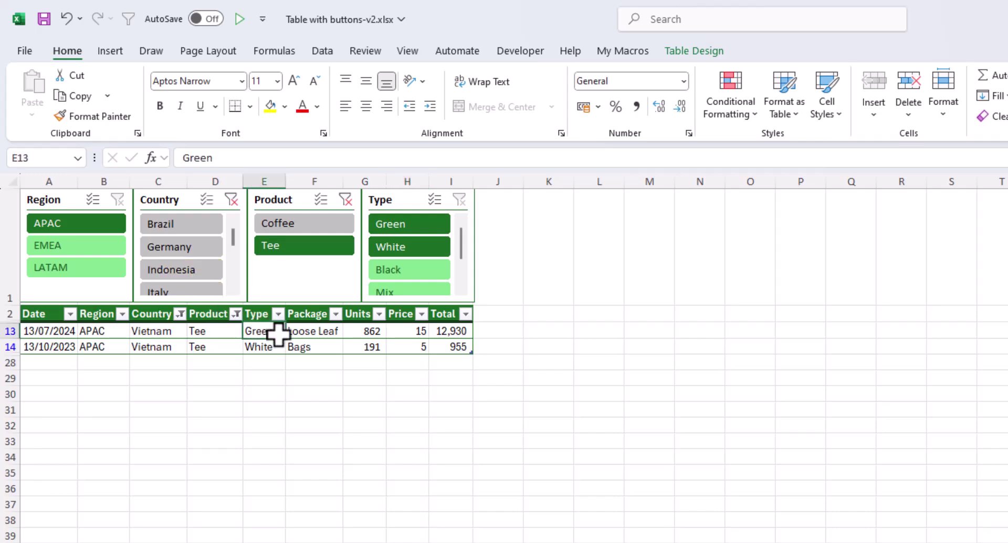
left_click(327, 54)
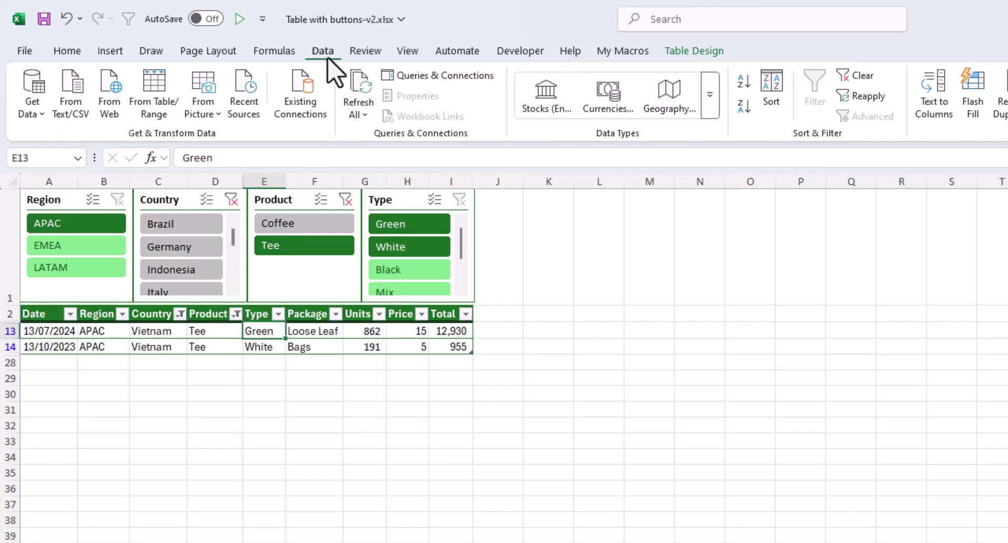
left_click(856, 76)
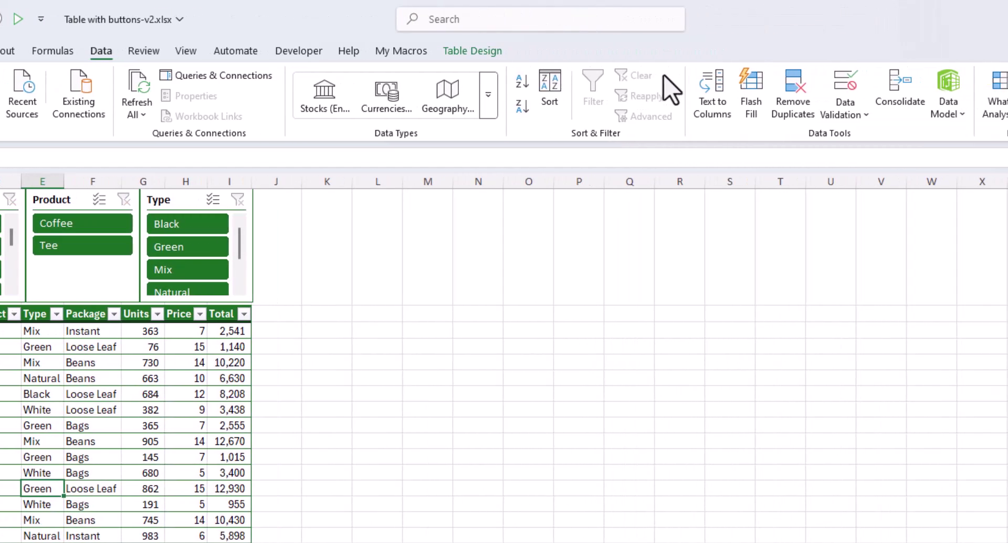
right_click(671, 89)
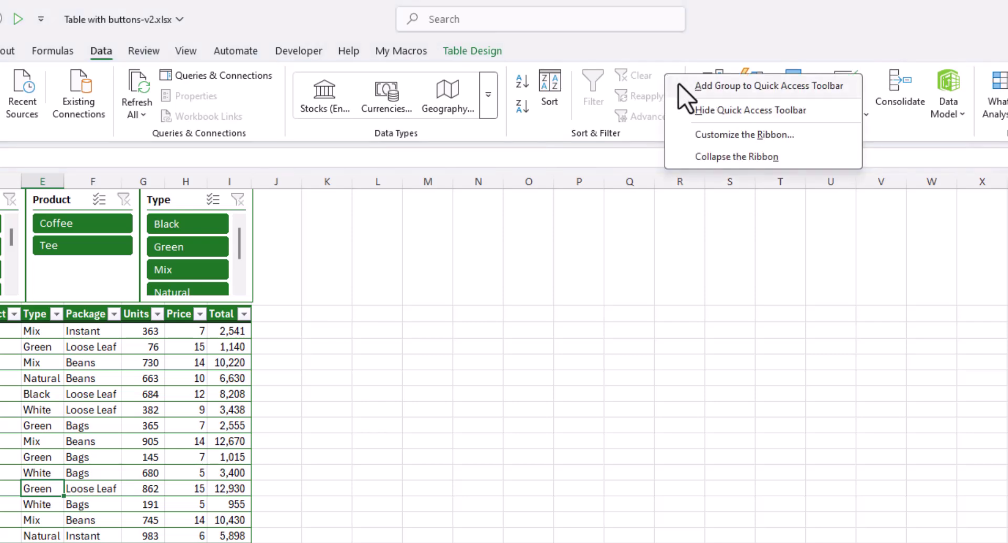
left_click(683, 87)
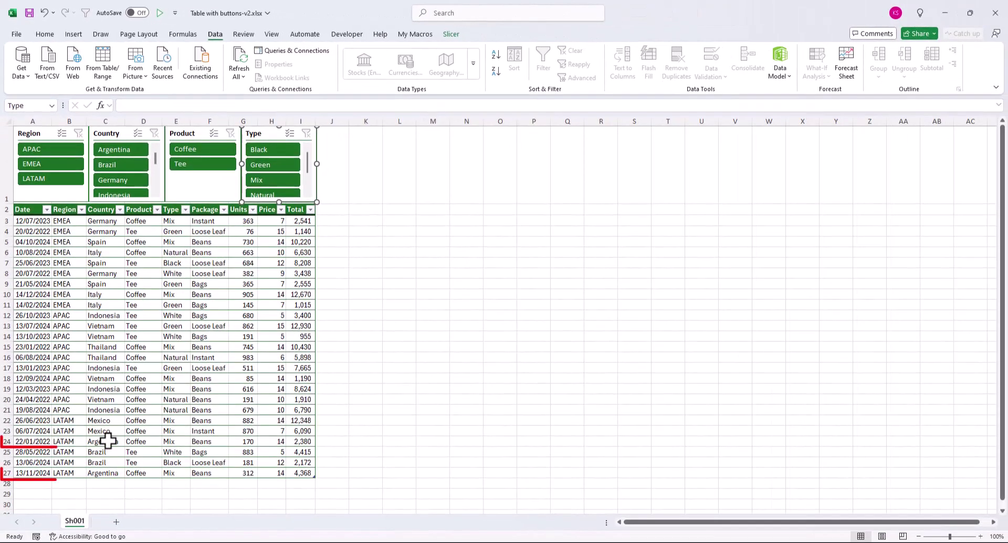
Filter the table to Argentina with the Country slicer, then clear that slicer's filter.
left_click(107, 441)
key("Down")
key("Down")
key("Down")
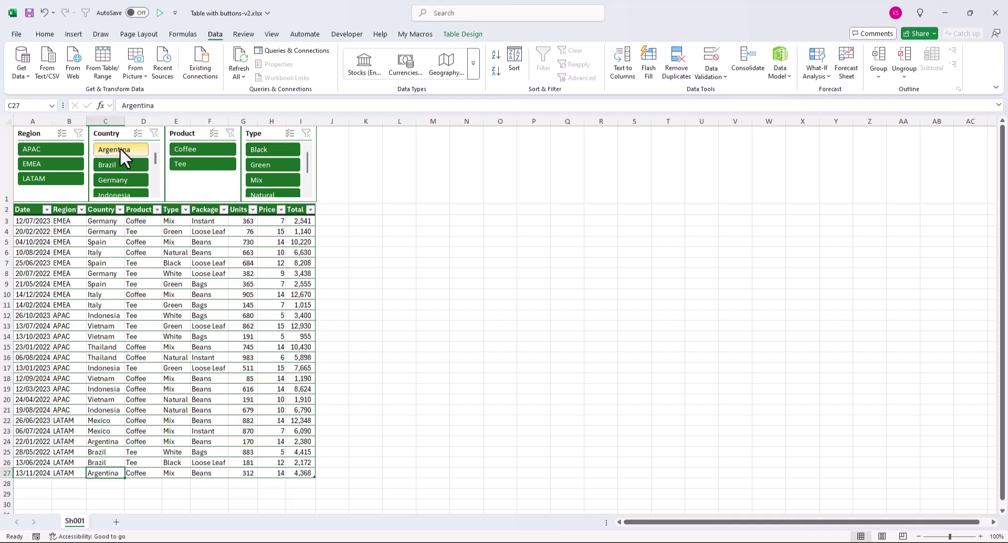
left_click(120, 149)
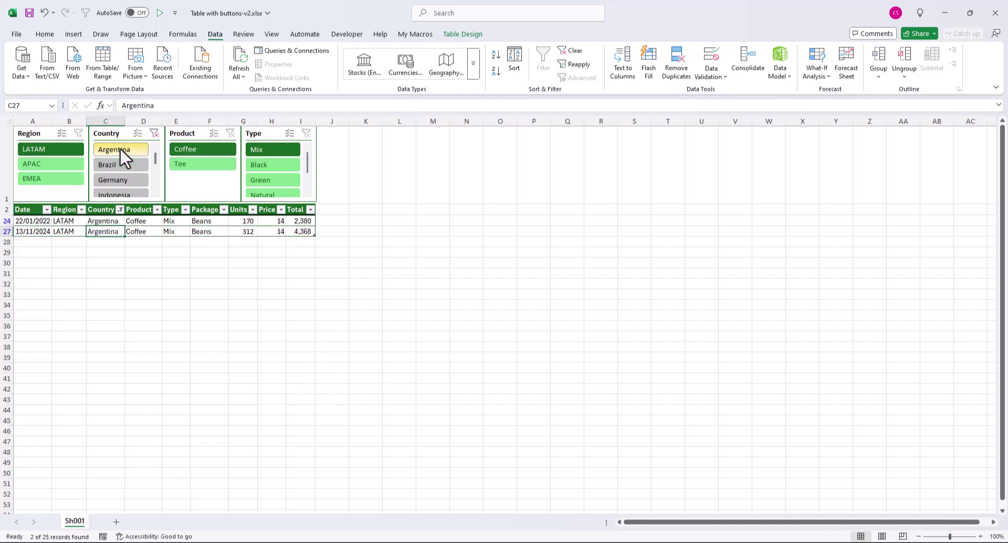
left_click(154, 134)
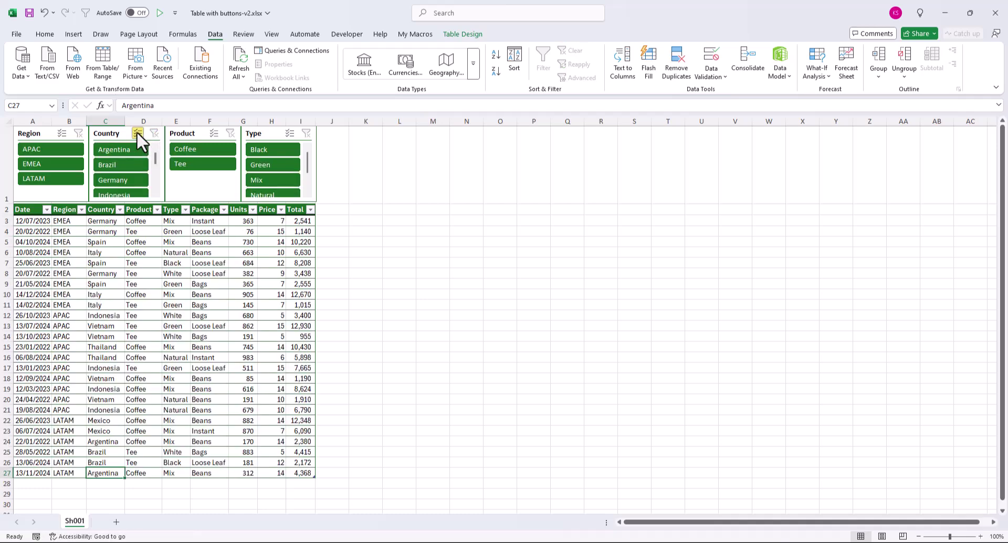
left_click(118, 149)
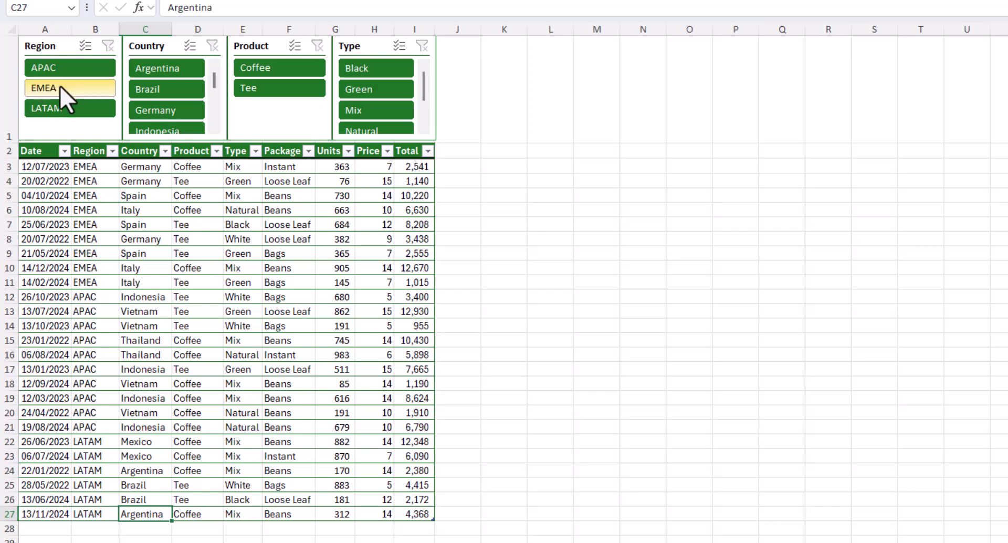
Filter the Region slicer by LATAM and EMEA, first singly and then with both regions selected together.
left_click(65, 108)
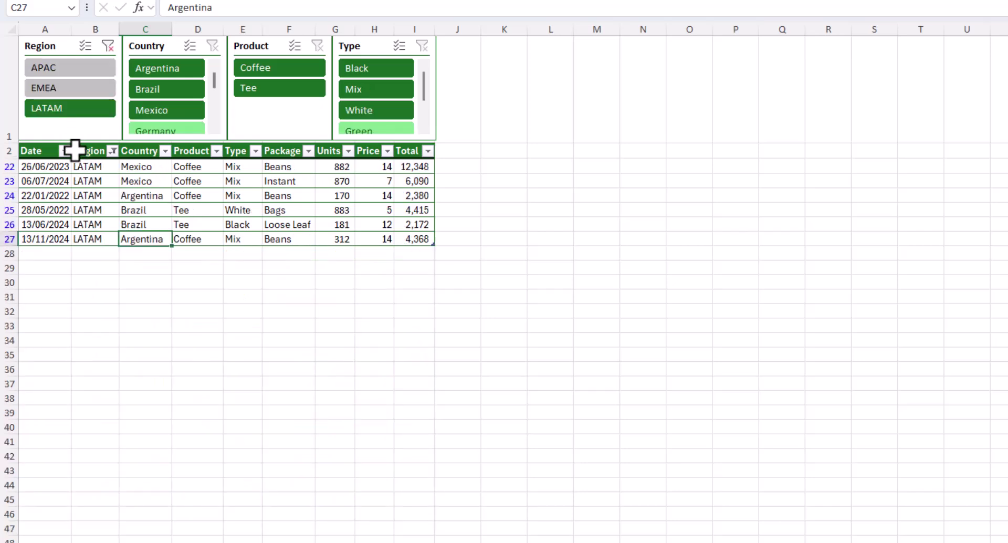
left_click(53, 89)
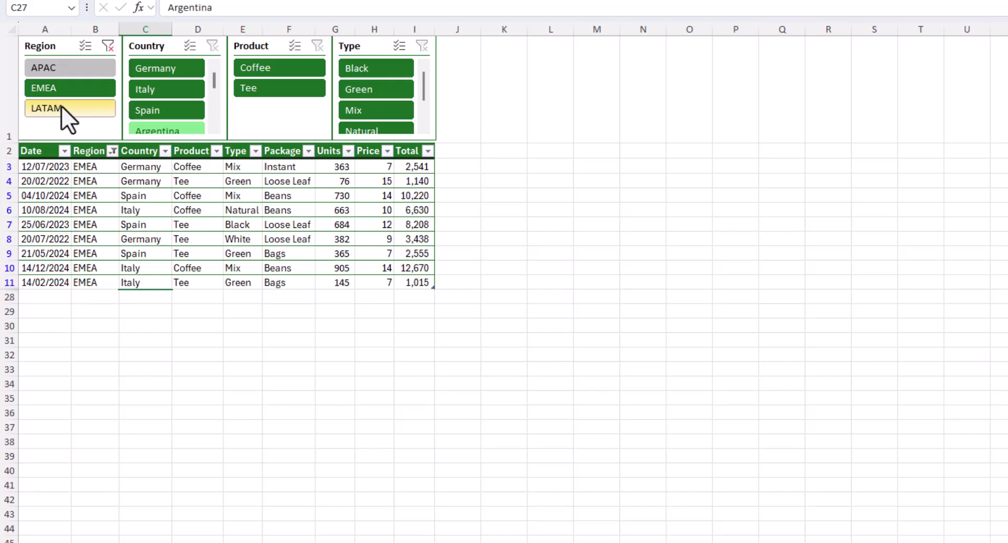
key("shift")
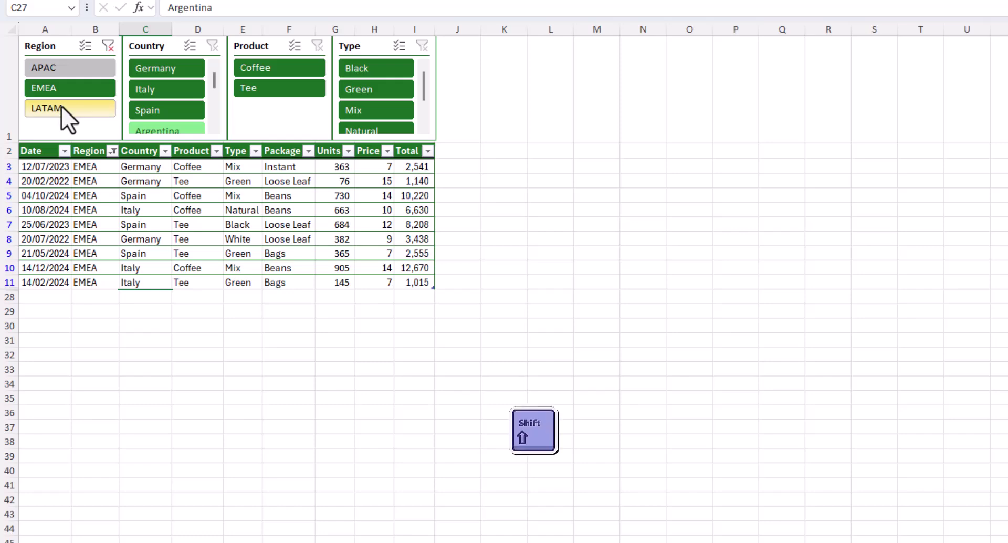
left_click(61, 105, "shift")
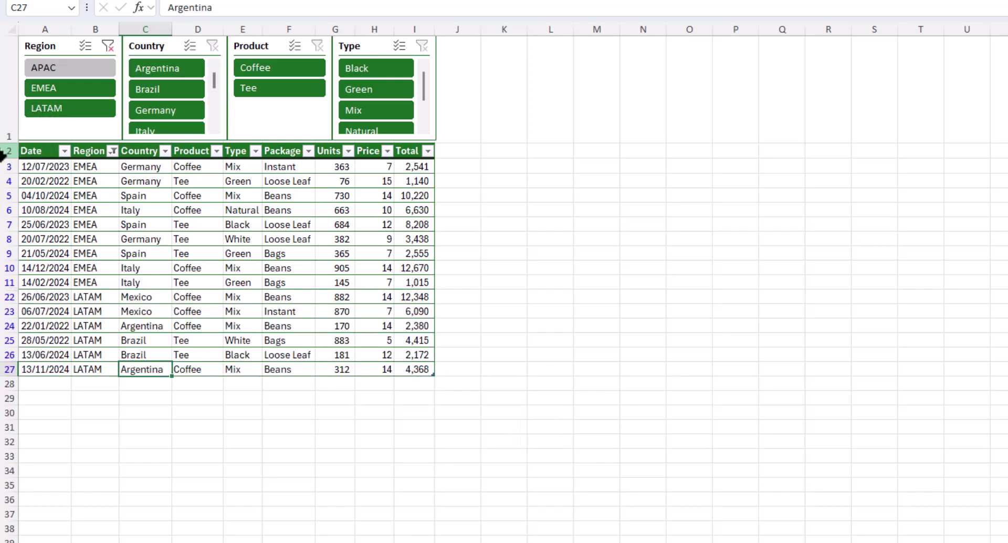
left_click(79, 92)
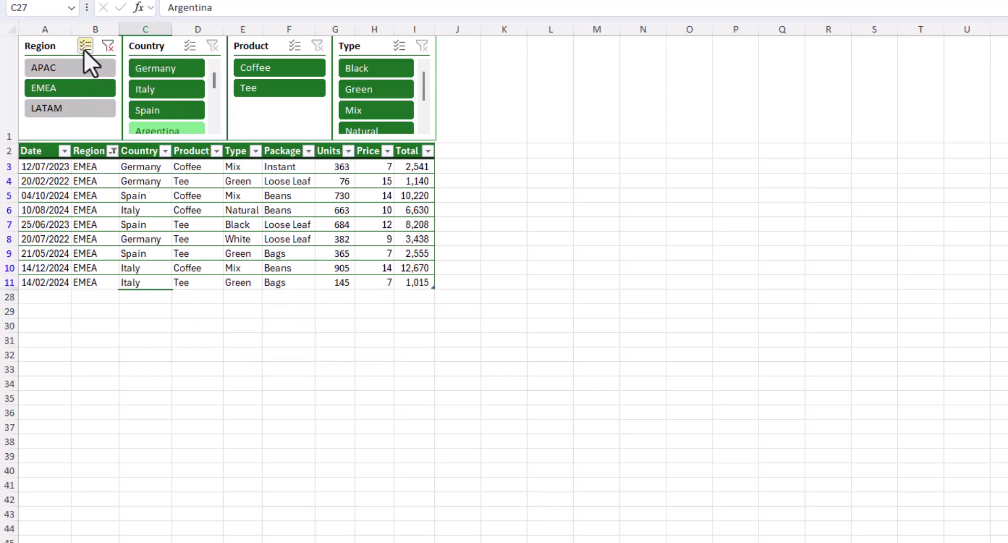
left_click(77, 106)
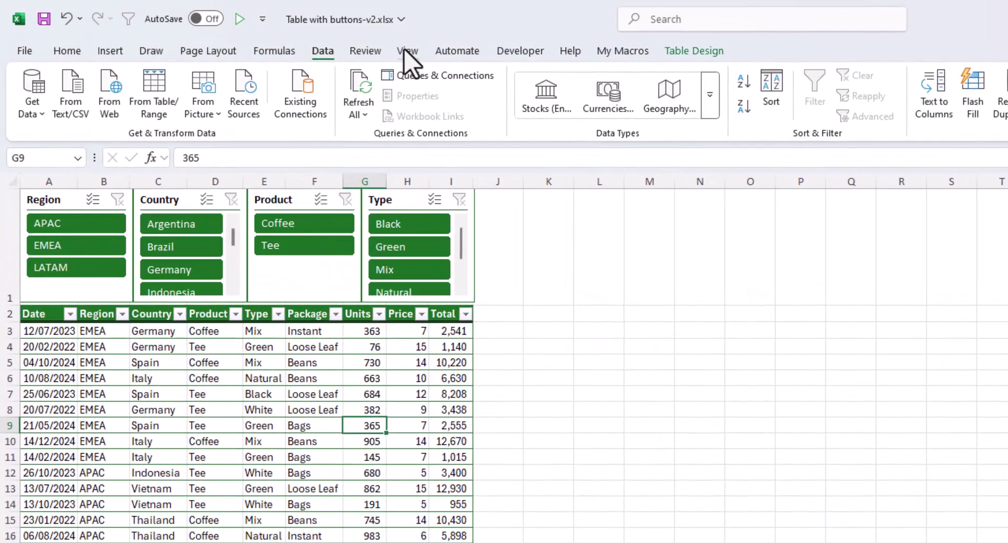
Hide the worksheet's gridlines.
left_click(272, 36)
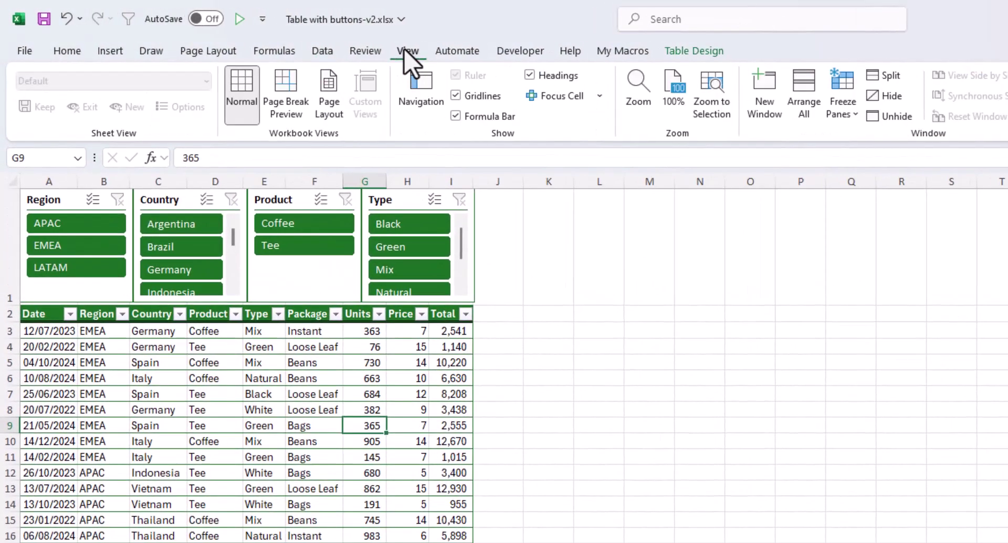
left_click(455, 96)
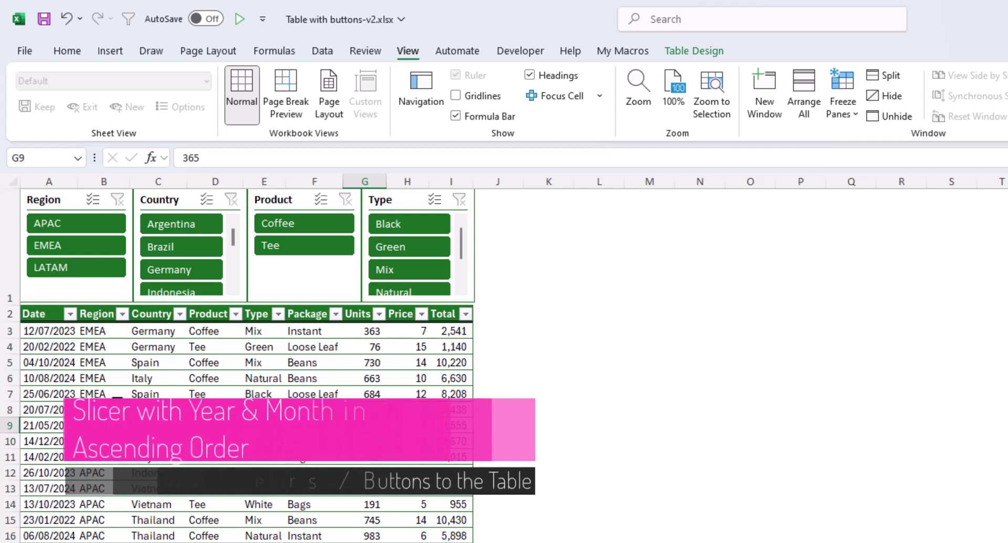
Insert a slicer for the table's Date field.
left_click(117, 409)
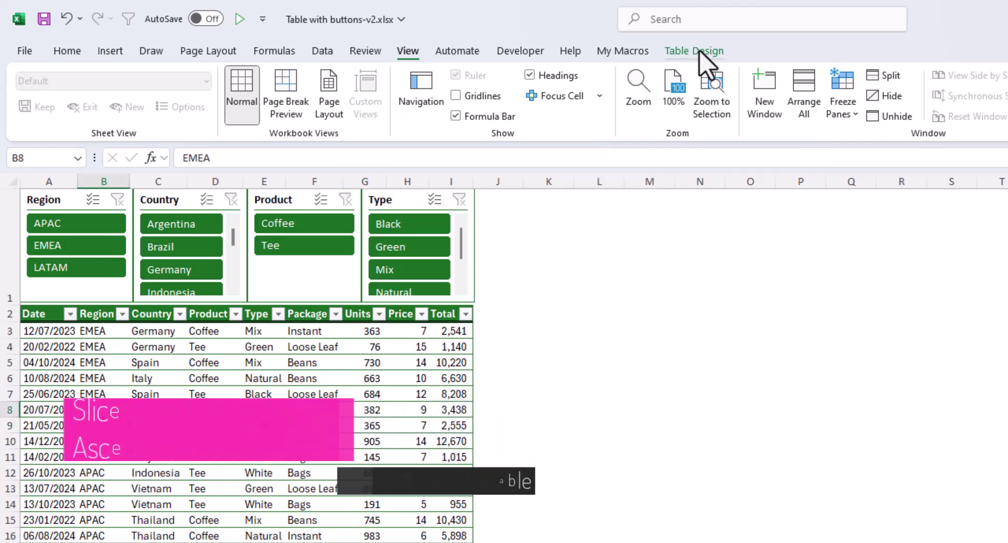
left_click(702, 51)
left_click(270, 100)
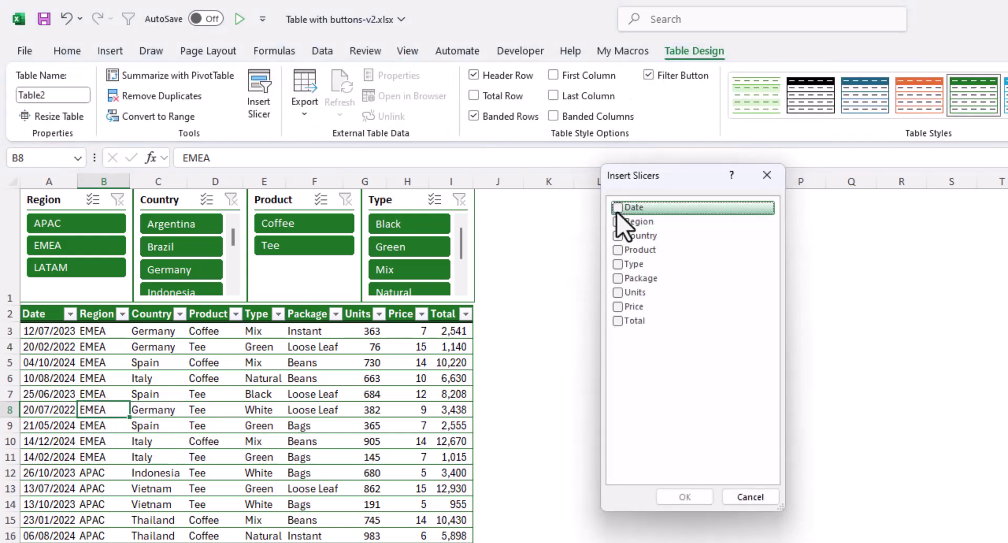
left_click(618, 207)
left_click(686, 450)
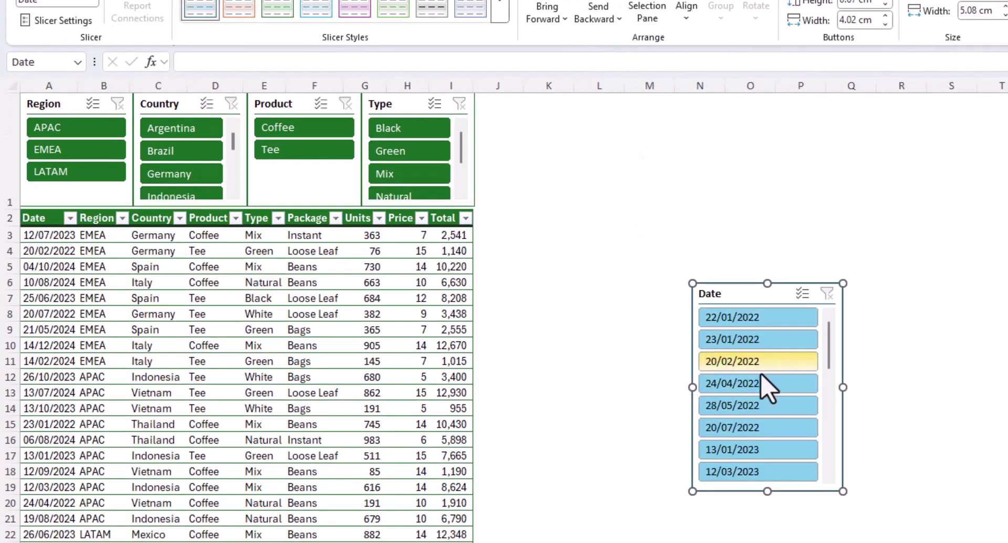
Look through the dates in the Date slicer, then delete that slicer.
scroll(767, 383, "down", 5)
scroll(767, 405, "down", 2)
scroll(759, 385, "up", 7)
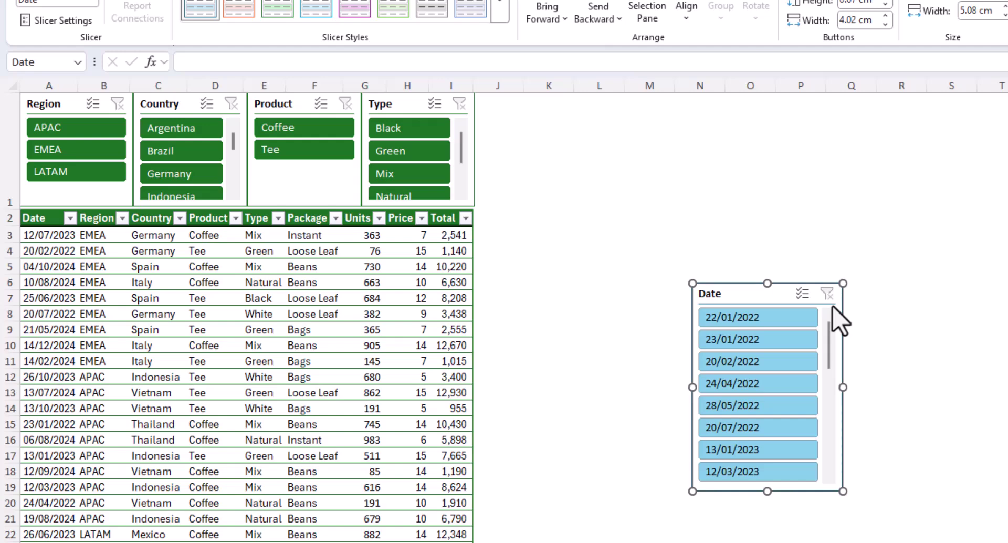
key("Delete")
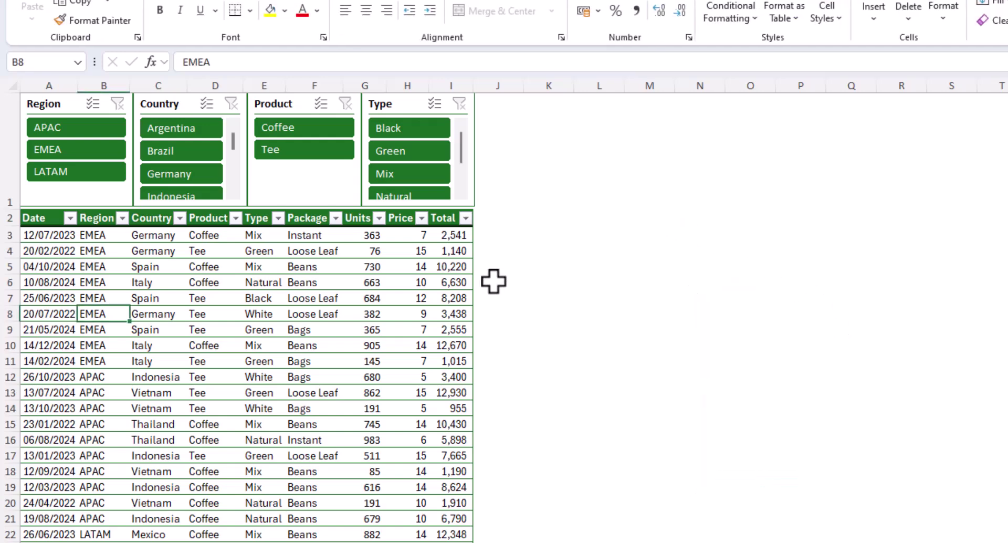
Add a table column headed YYY-M in cell J2, directly beside the Total column.
left_click(493, 218)
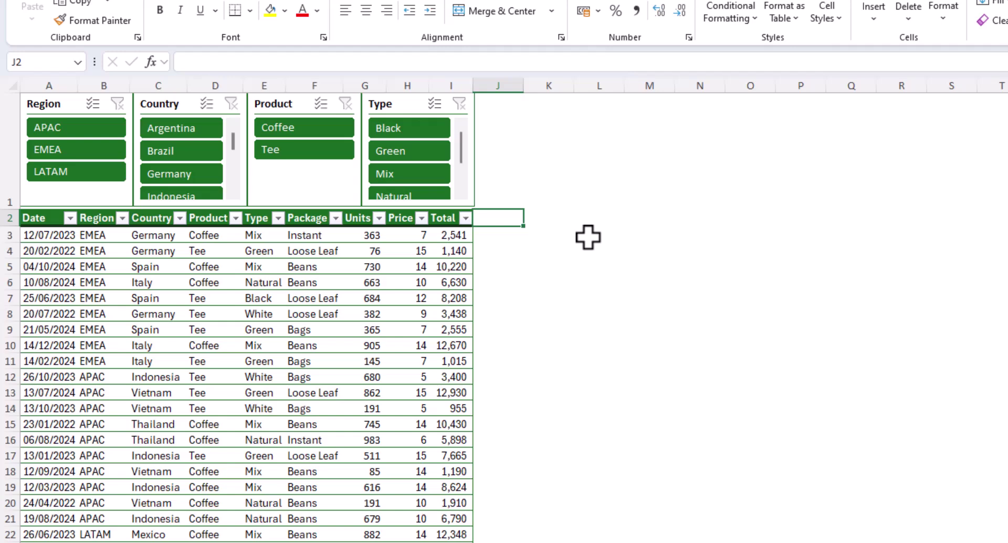
type("YYY-M")
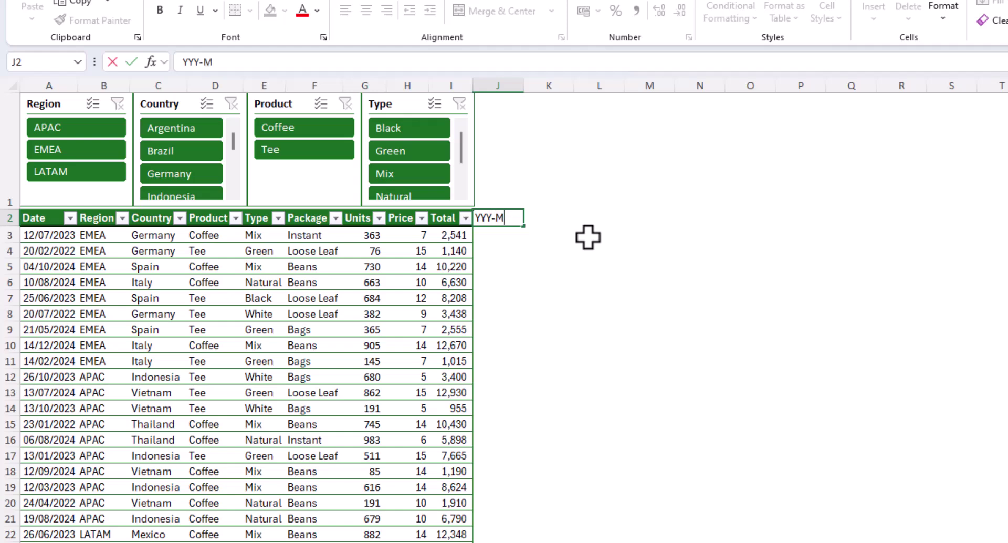
key("Return")
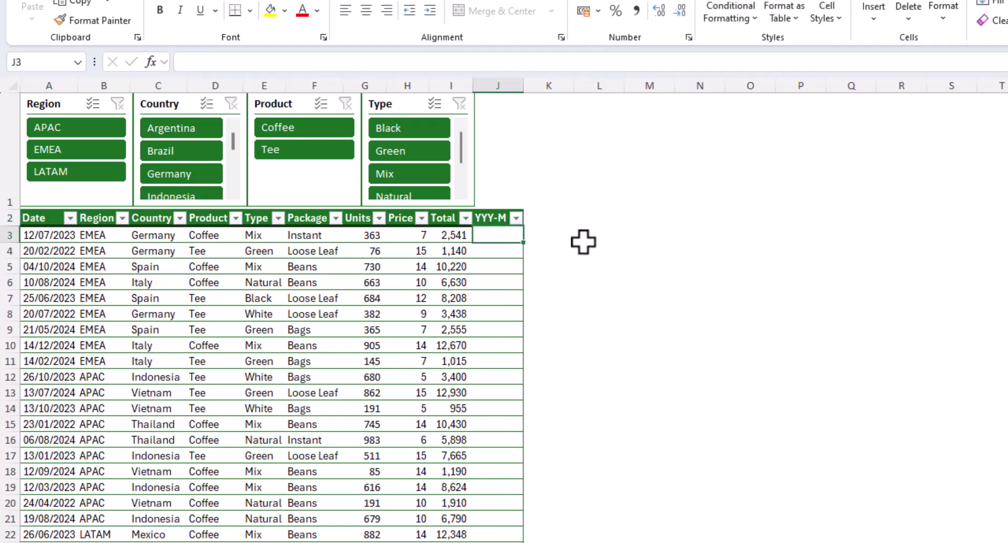
type("=text")
key("Tab")
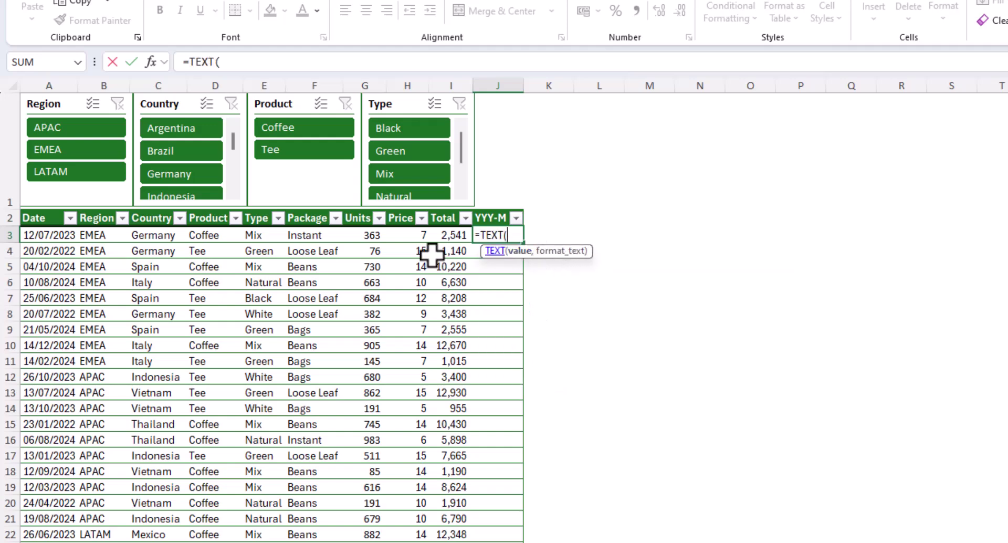
left_click(37, 236)
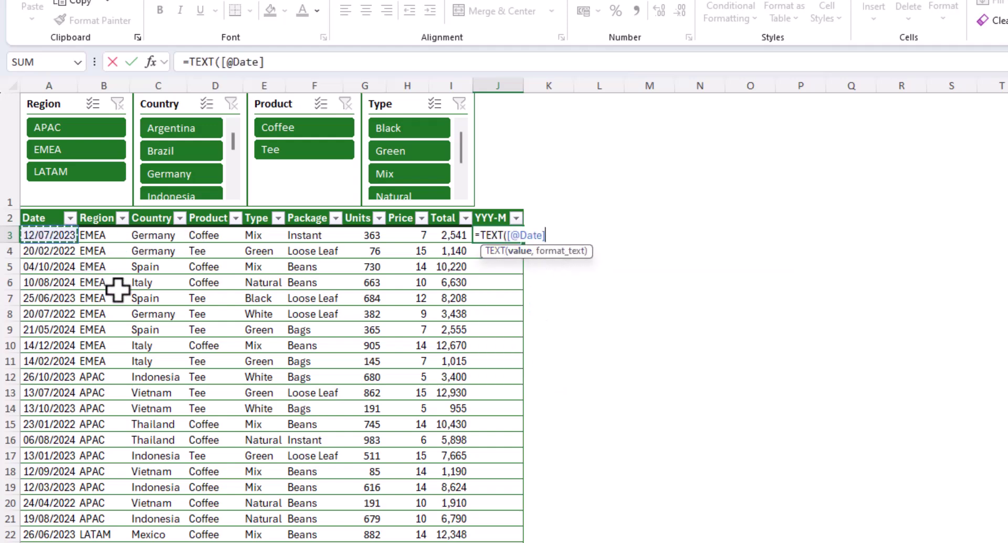
type(",\"YYY-MM")
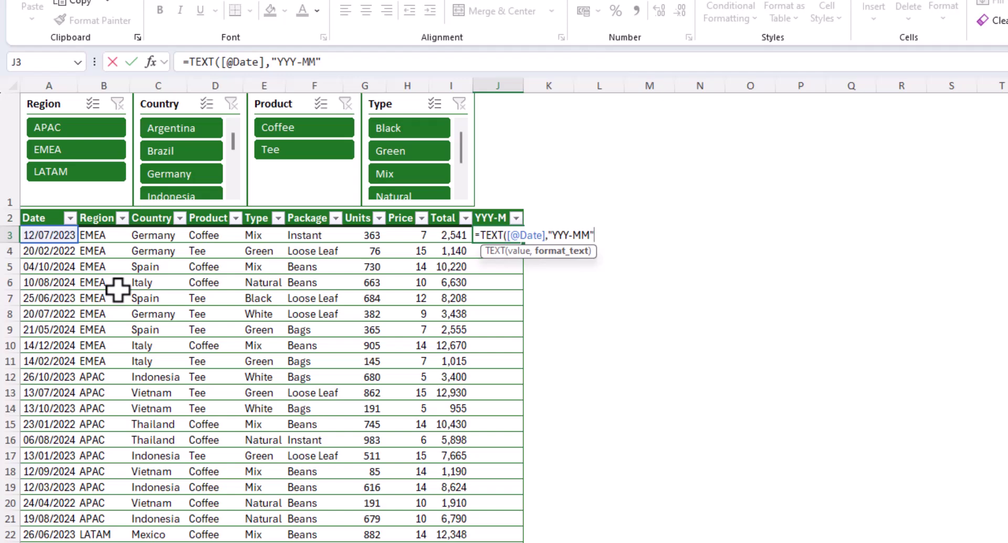
key("Return")
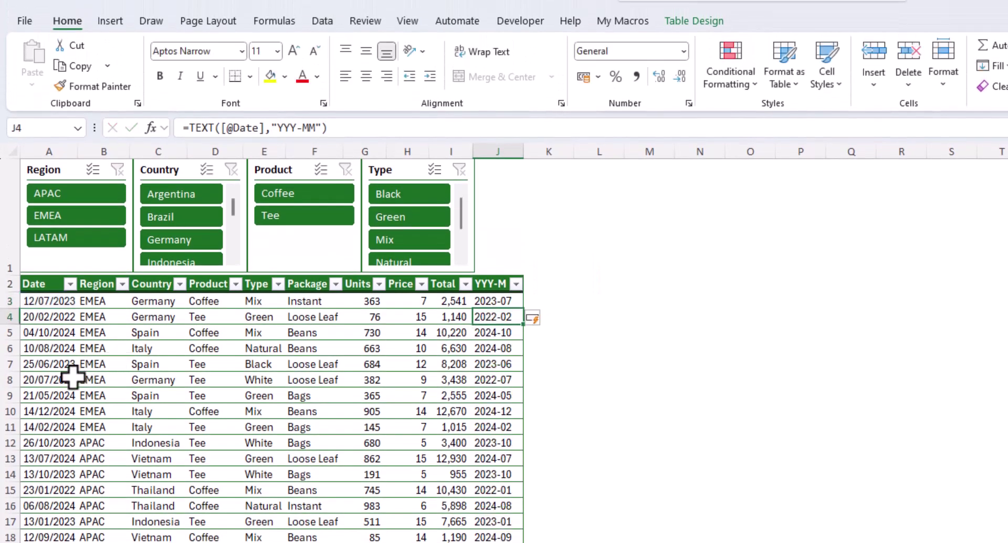
Insert a slicer for the table's YYY-M field and look through its year-month entries.
left_click(692, 22)
left_click(251, 65)
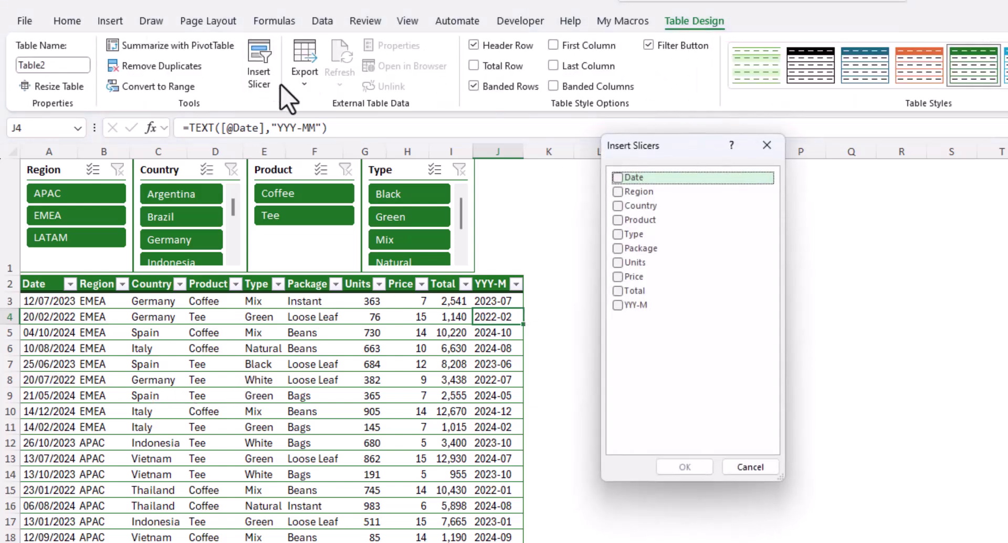
left_click(618, 305)
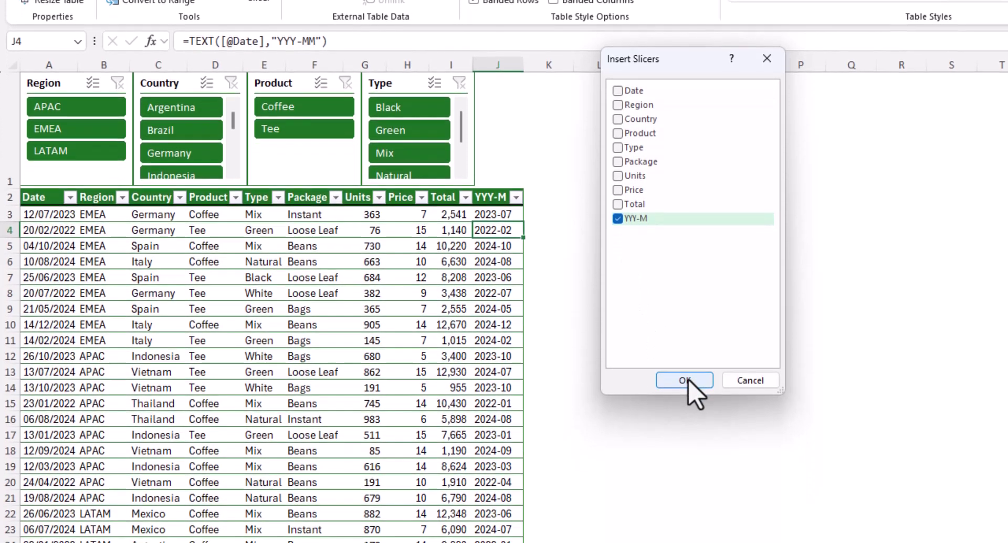
left_click(686, 466)
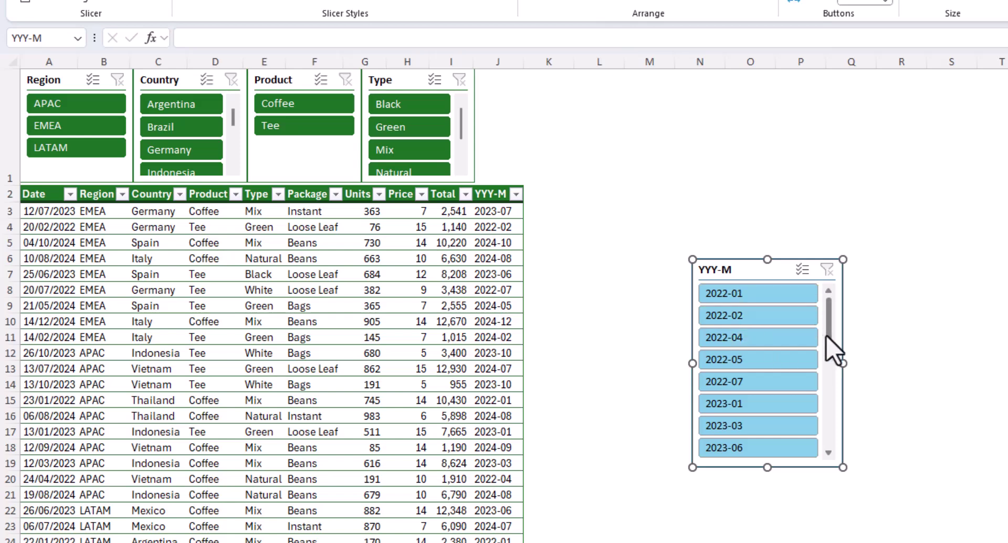
left_click_drag(826, 336, 822, 429)
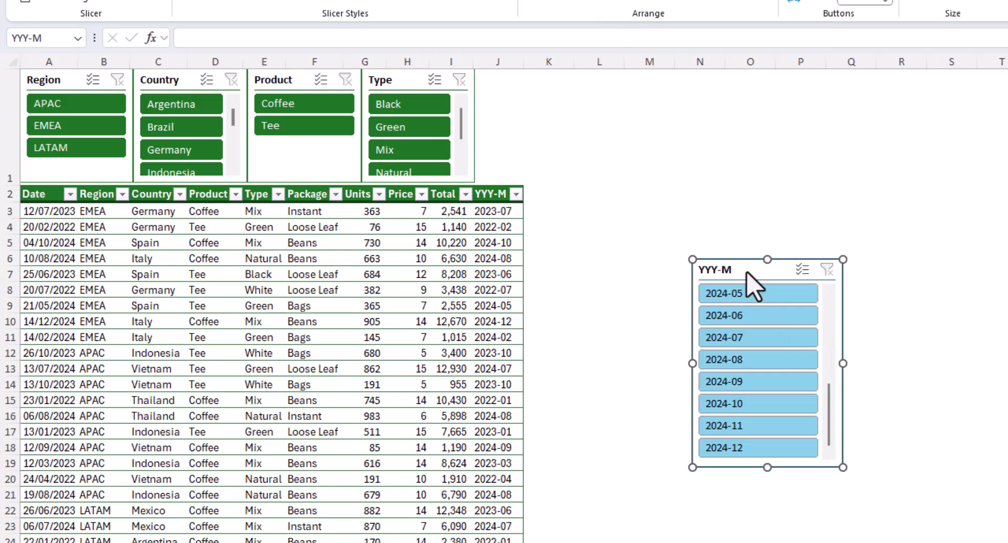
Place the YYY-M slicer directly beside the table's last column and resize it to about 13.57 cm high and 3.04 cm wide.
left_click_drag(744, 269, 595, 149)
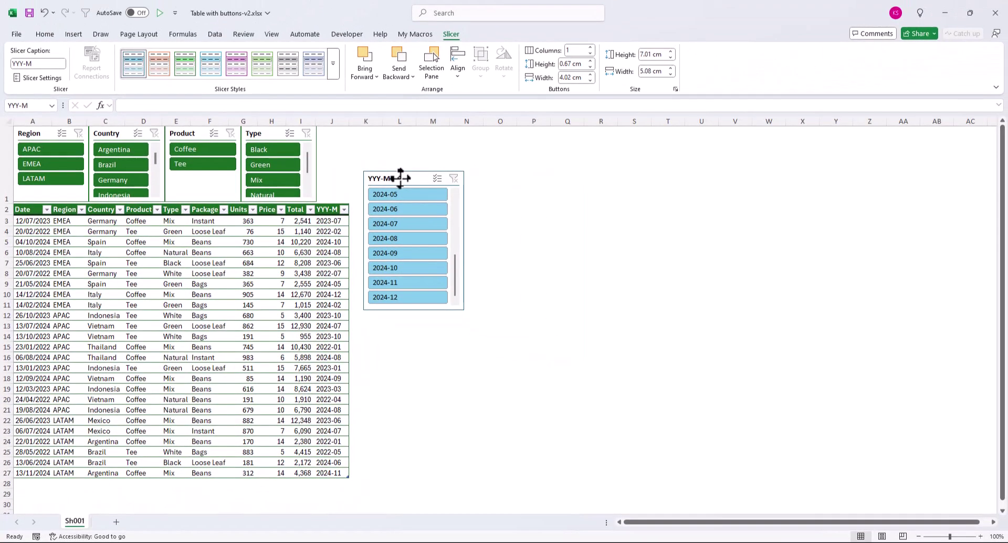
left_click_drag(400, 179, 393, 215)
left_click_drag(407, 345, 399, 474)
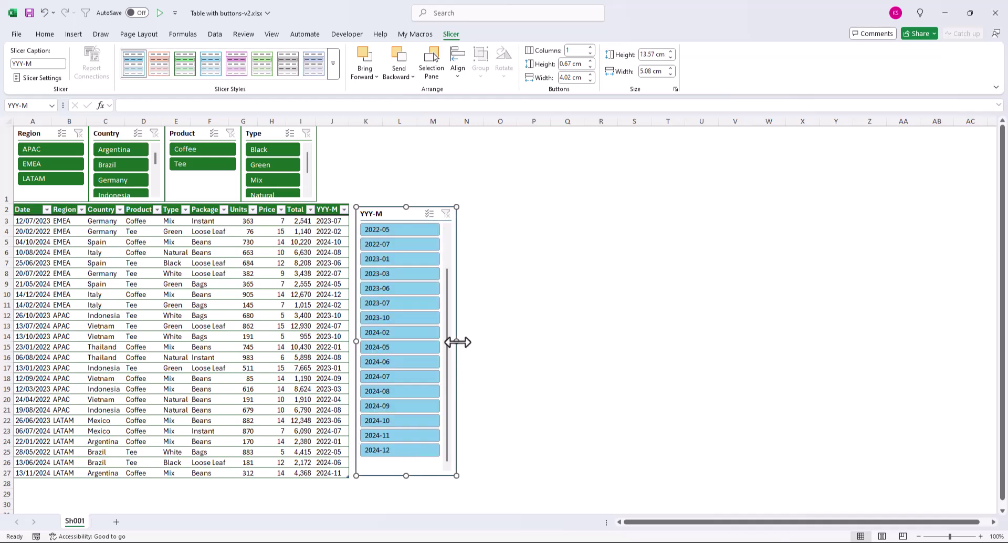
left_click_drag(457, 342, 418, 340)
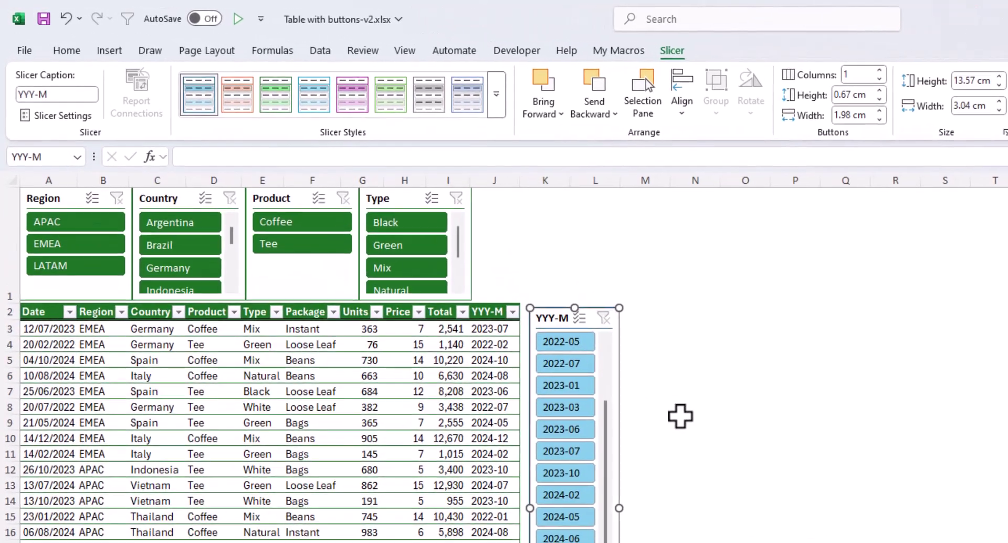
Apply the dark green slicer style to the YYY-M slicer, matching the other slicers.
left_click(497, 99)
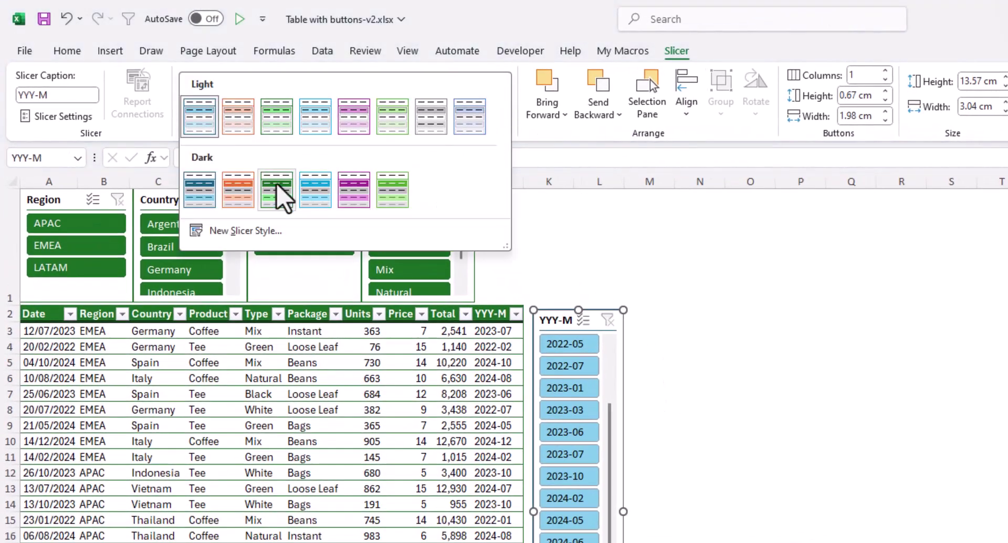
left_click(277, 186)
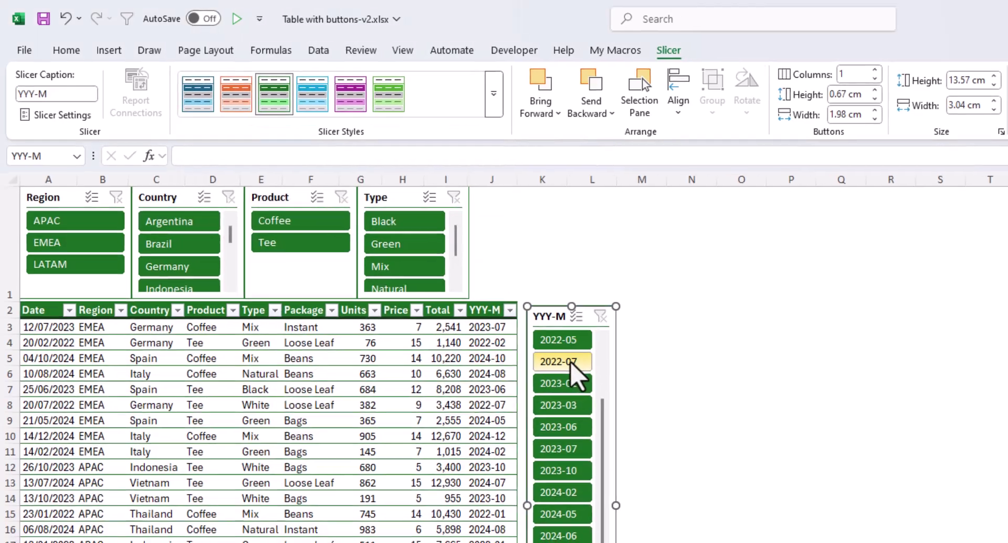
scroll(603, 389, "up", 3)
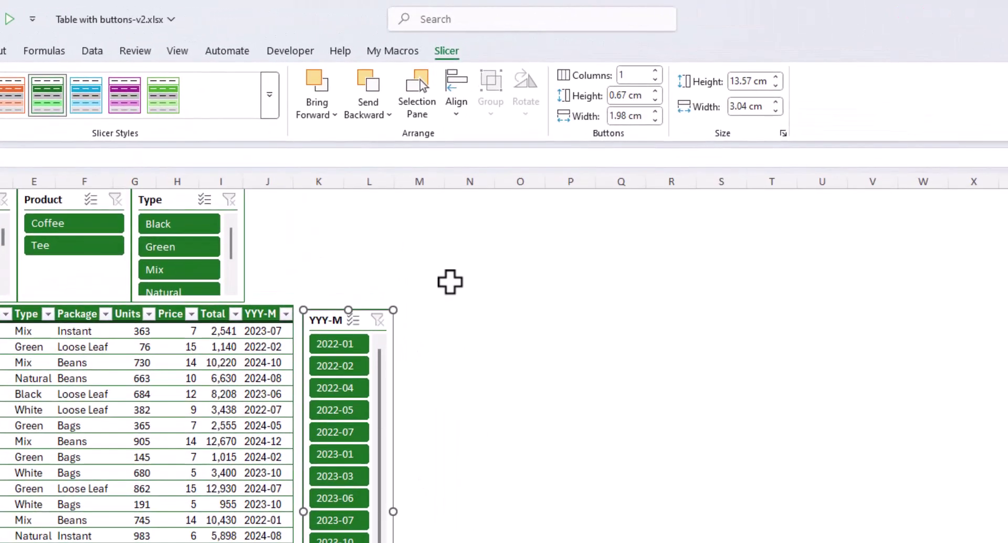
Arrange the YYY-M slicer's buttons in 2 columns and resize the slicer to about 8.52 cm high and 4.58 cm wide.
left_click(655, 70)
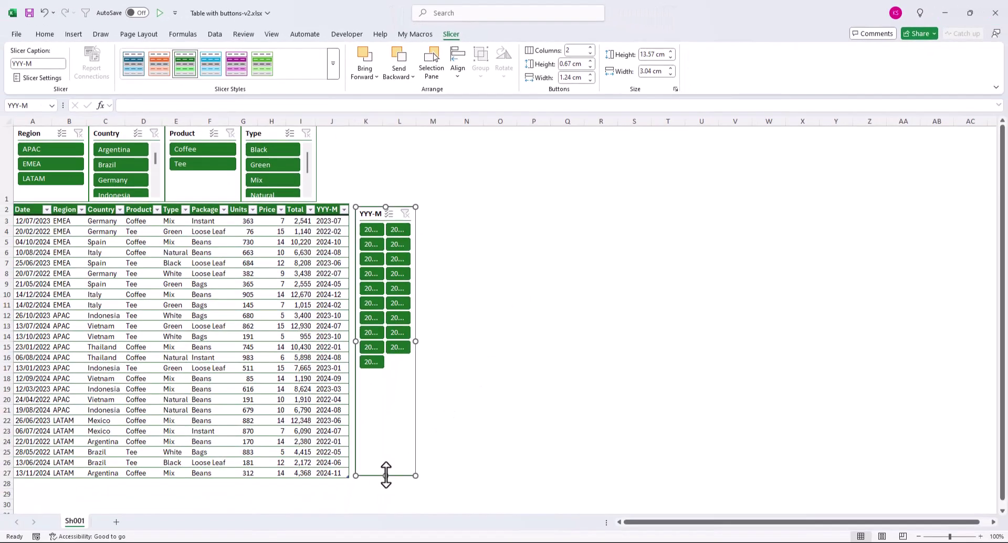
left_click_drag(386, 475, 386, 375)
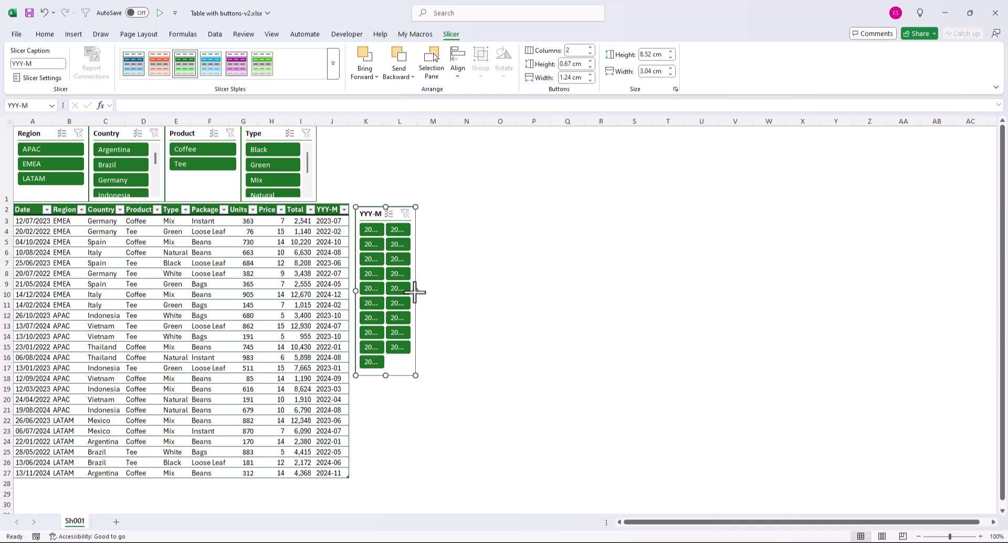
left_click_drag(416, 292, 447, 290)
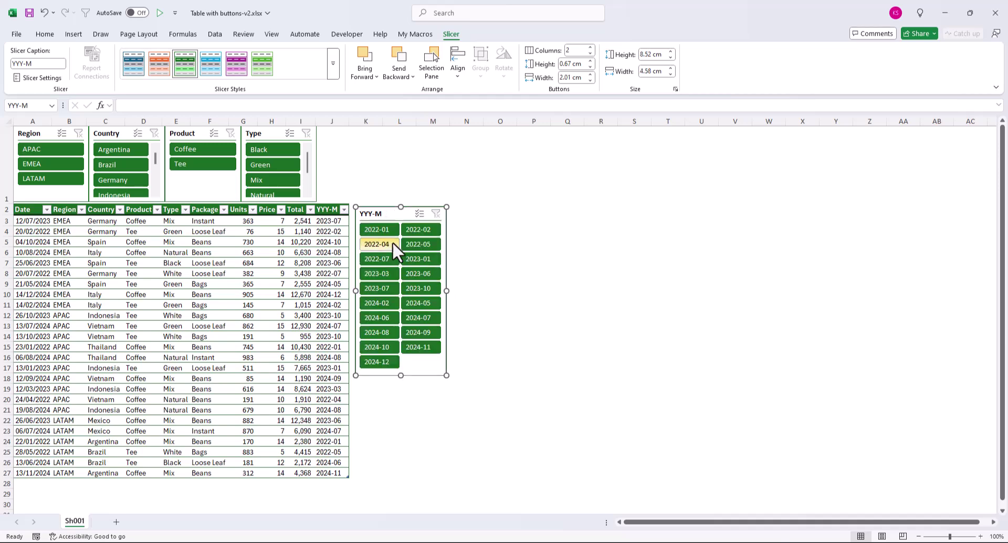
Filter the table to 2022-01 with the YYY-M slicer, then add 2023-06, 2024-05 and 2024-06 using multi-select.
left_click(382, 230)
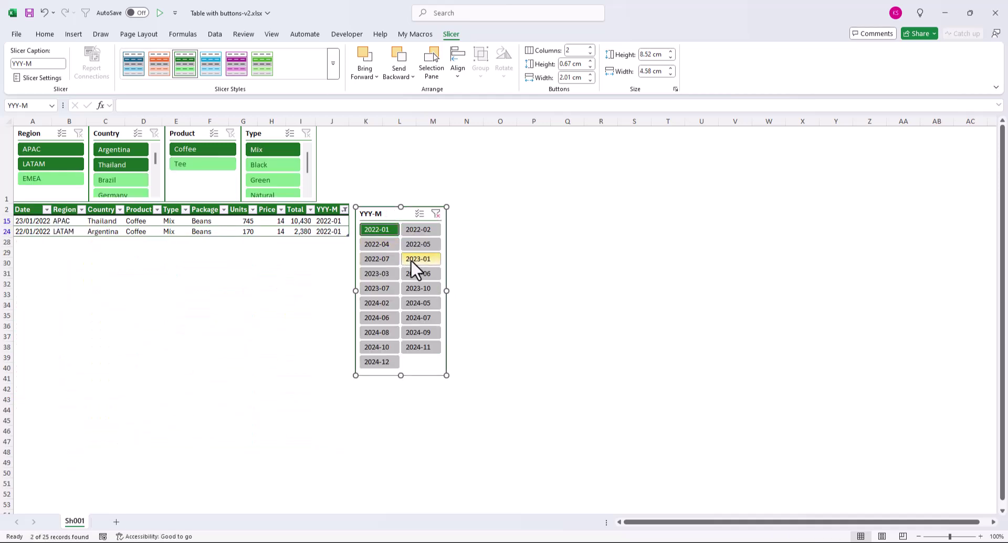
left_click(418, 215)
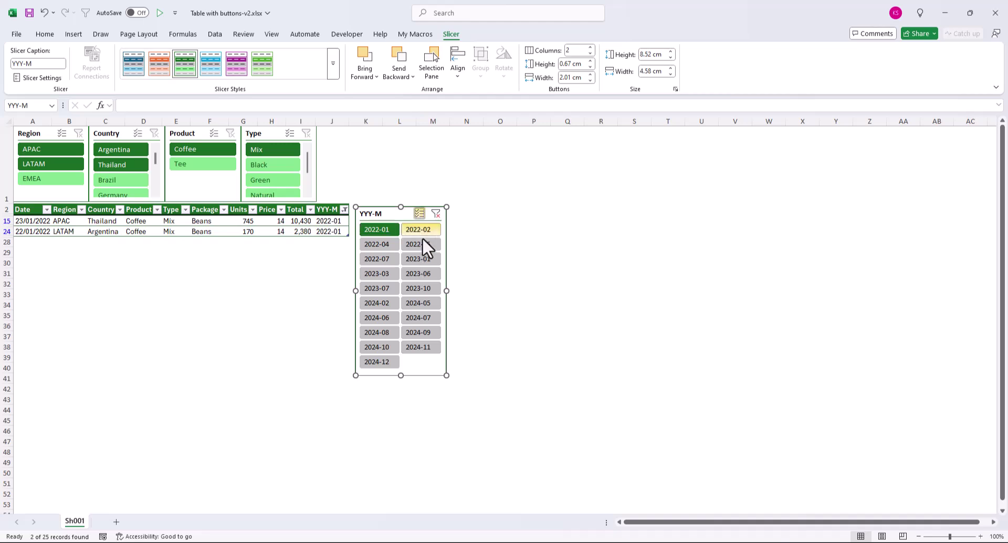
left_click(421, 275)
left_click(420, 303)
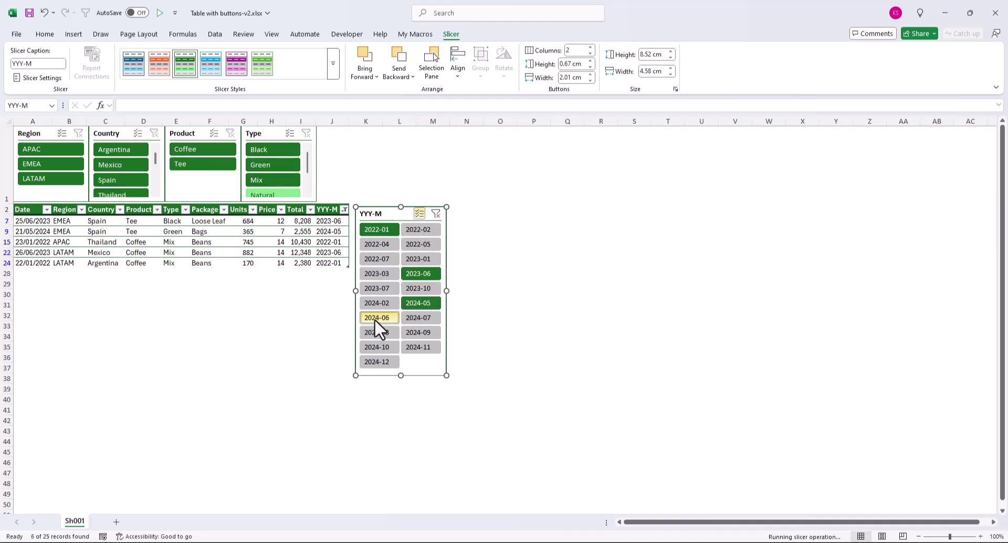
left_click(387, 318)
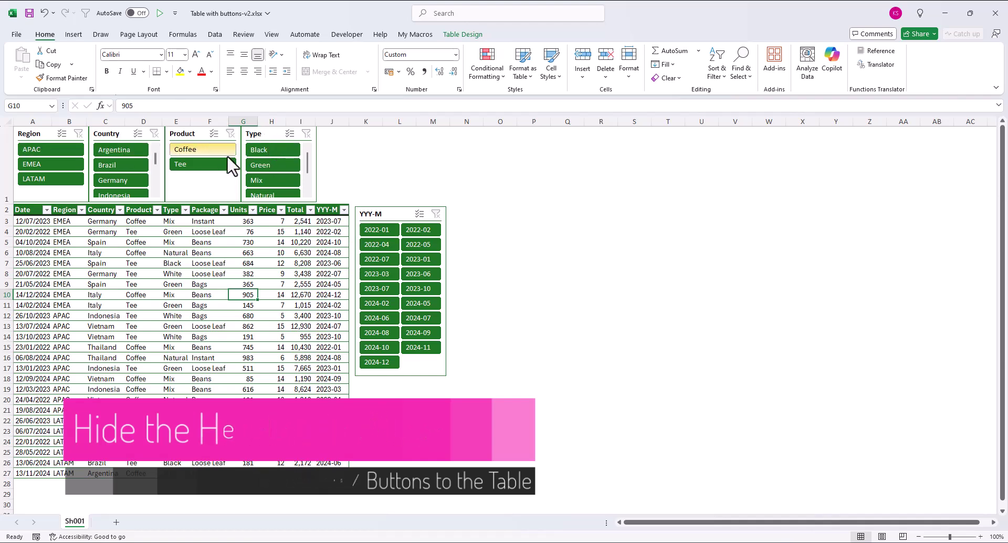
Select all the slicers on the sheet and turn off their header display in the slicer settings.
left_click(395, 213)
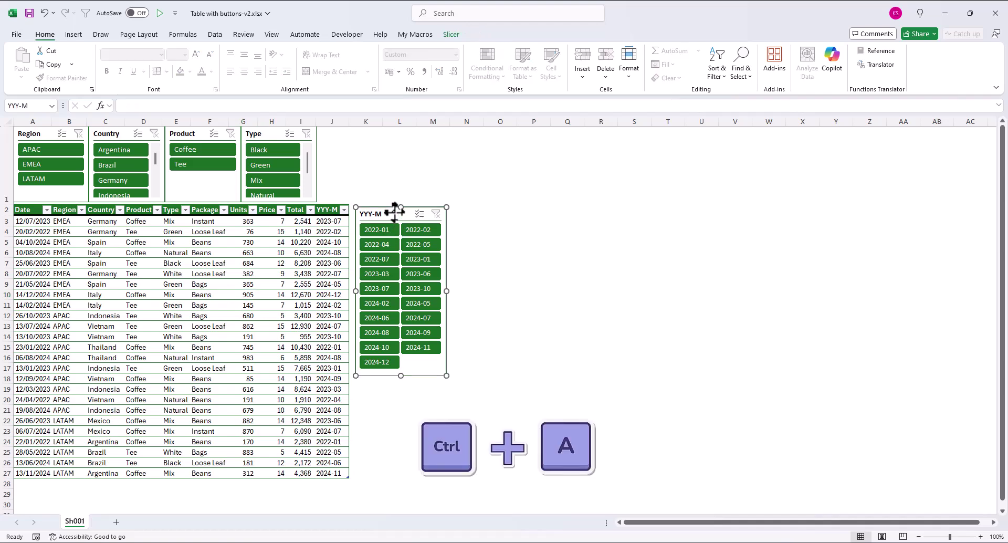
key("ctrl+a")
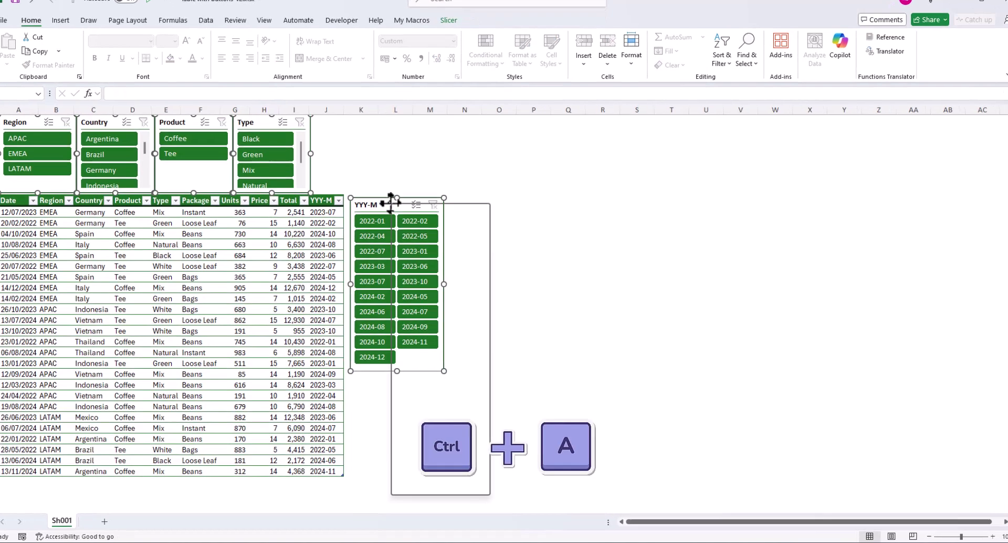
right_click(395, 213)
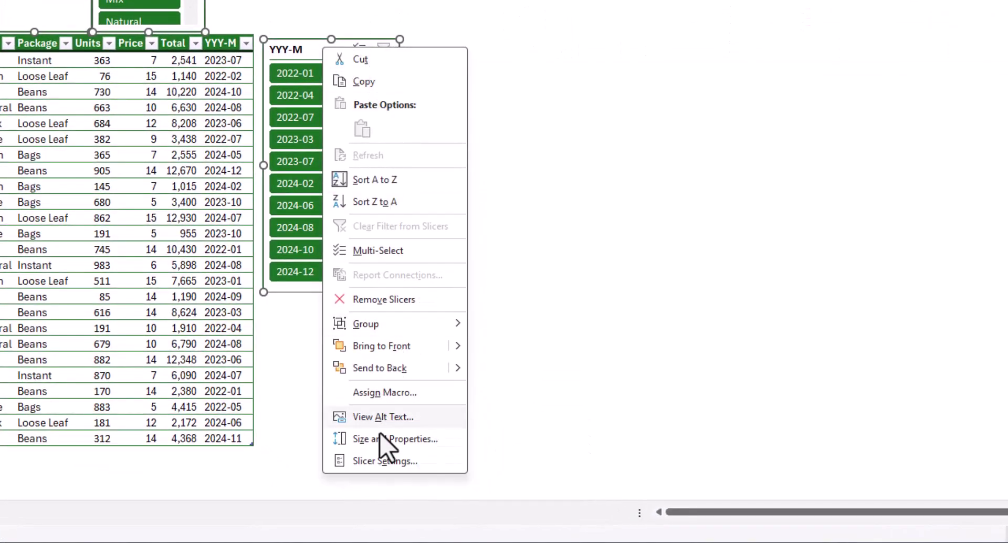
left_click(387, 466)
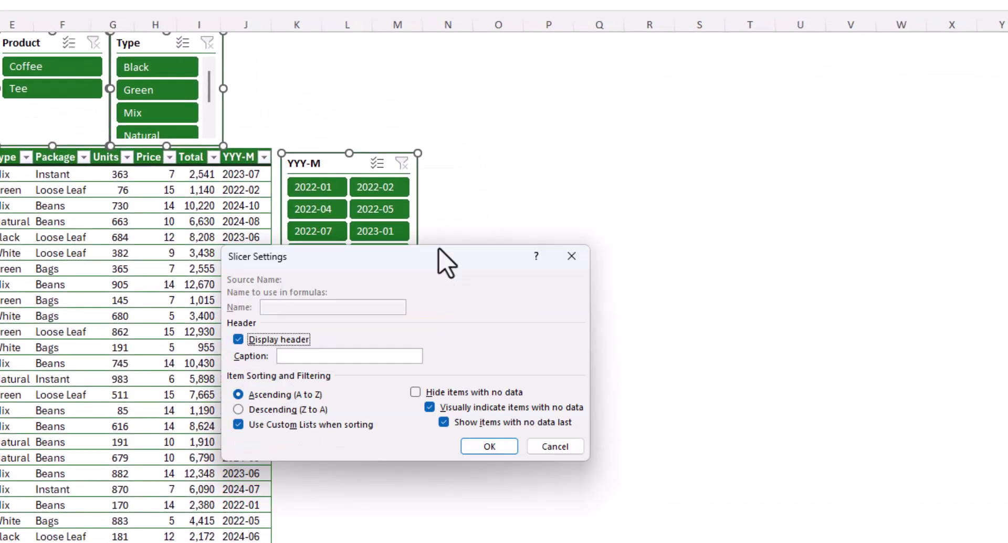
left_click_drag(440, 258, 441, 140)
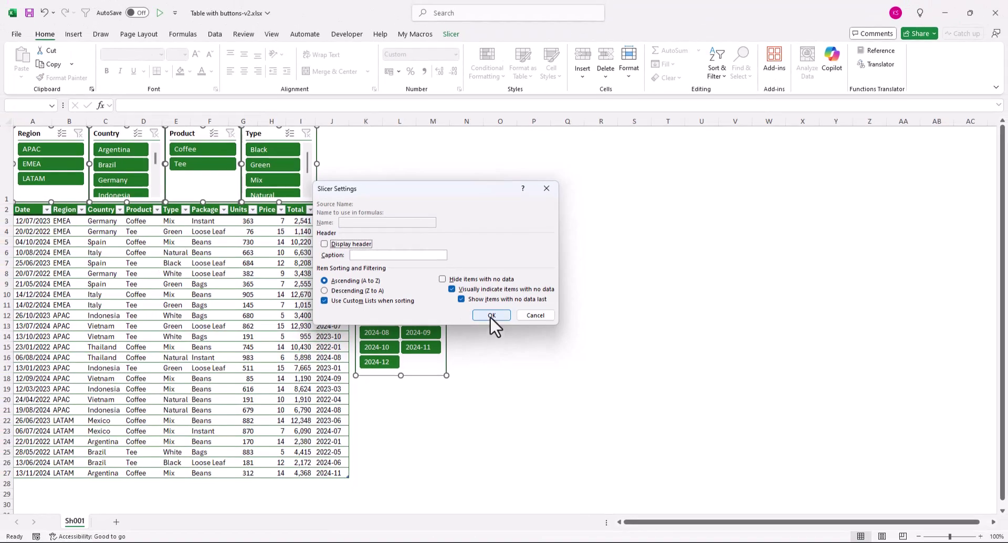
left_click(491, 315)
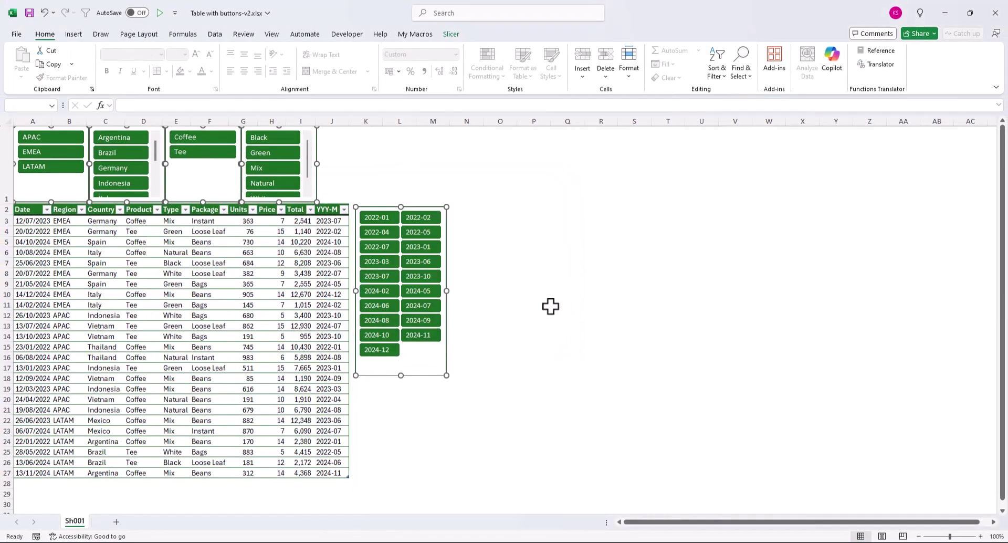
left_click(314, 346)
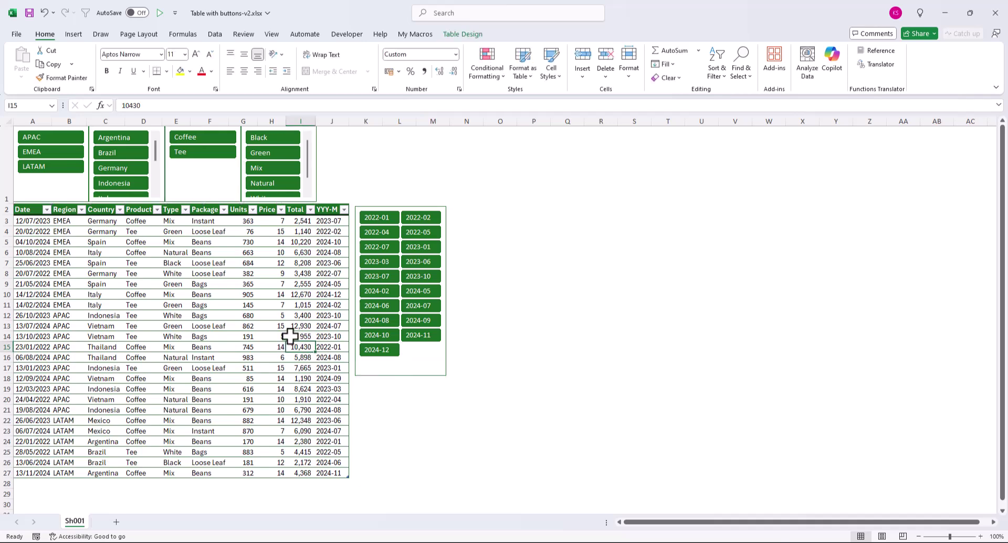